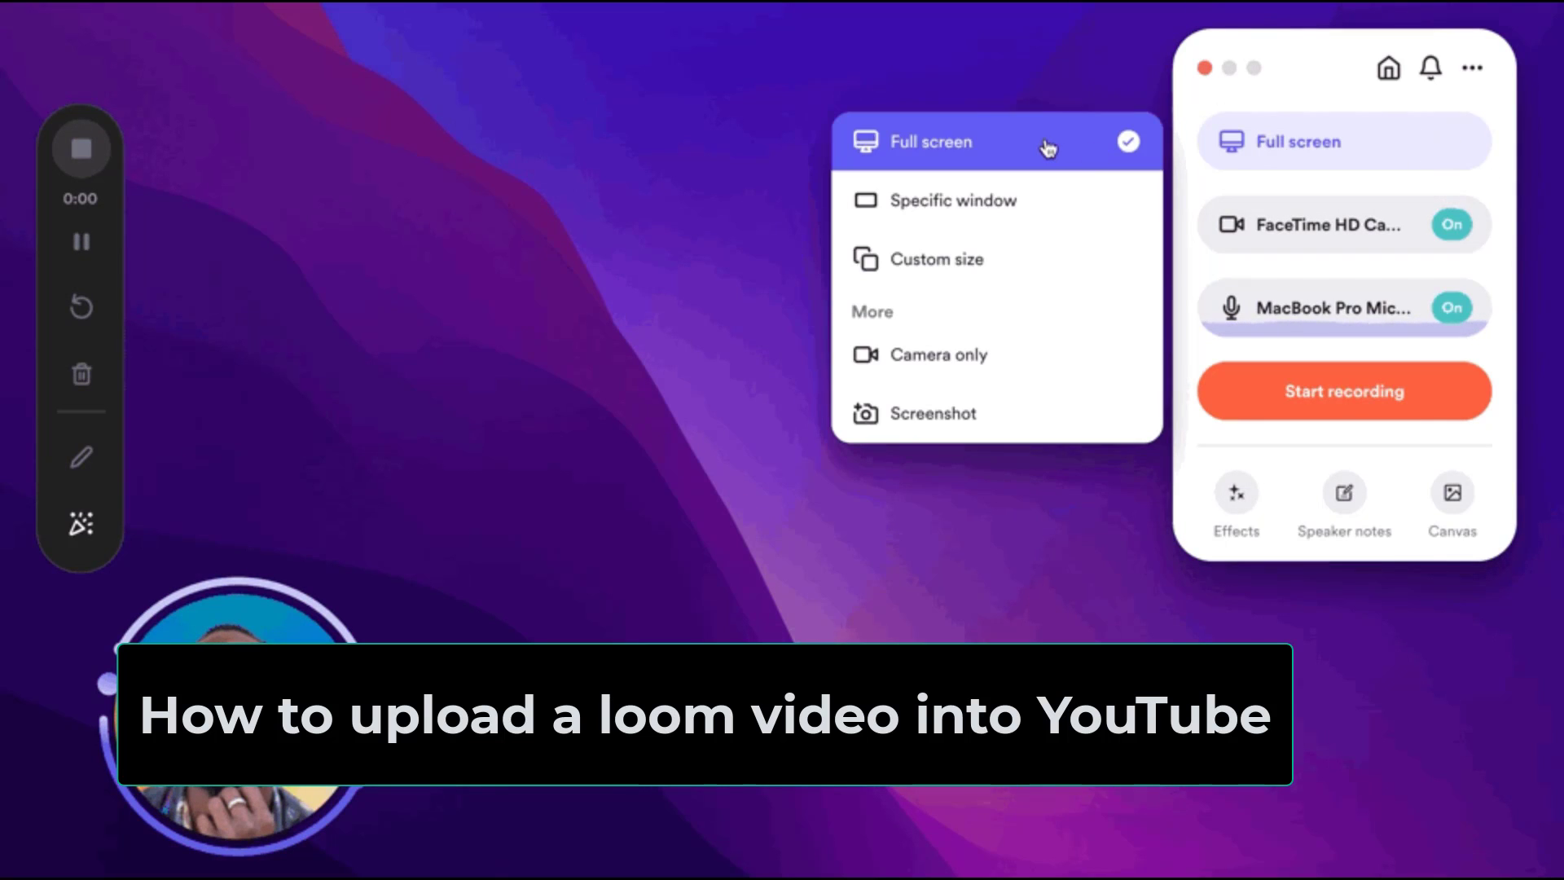
- Set the Loom recorder's camera source to No Camera
click(1253, 247)
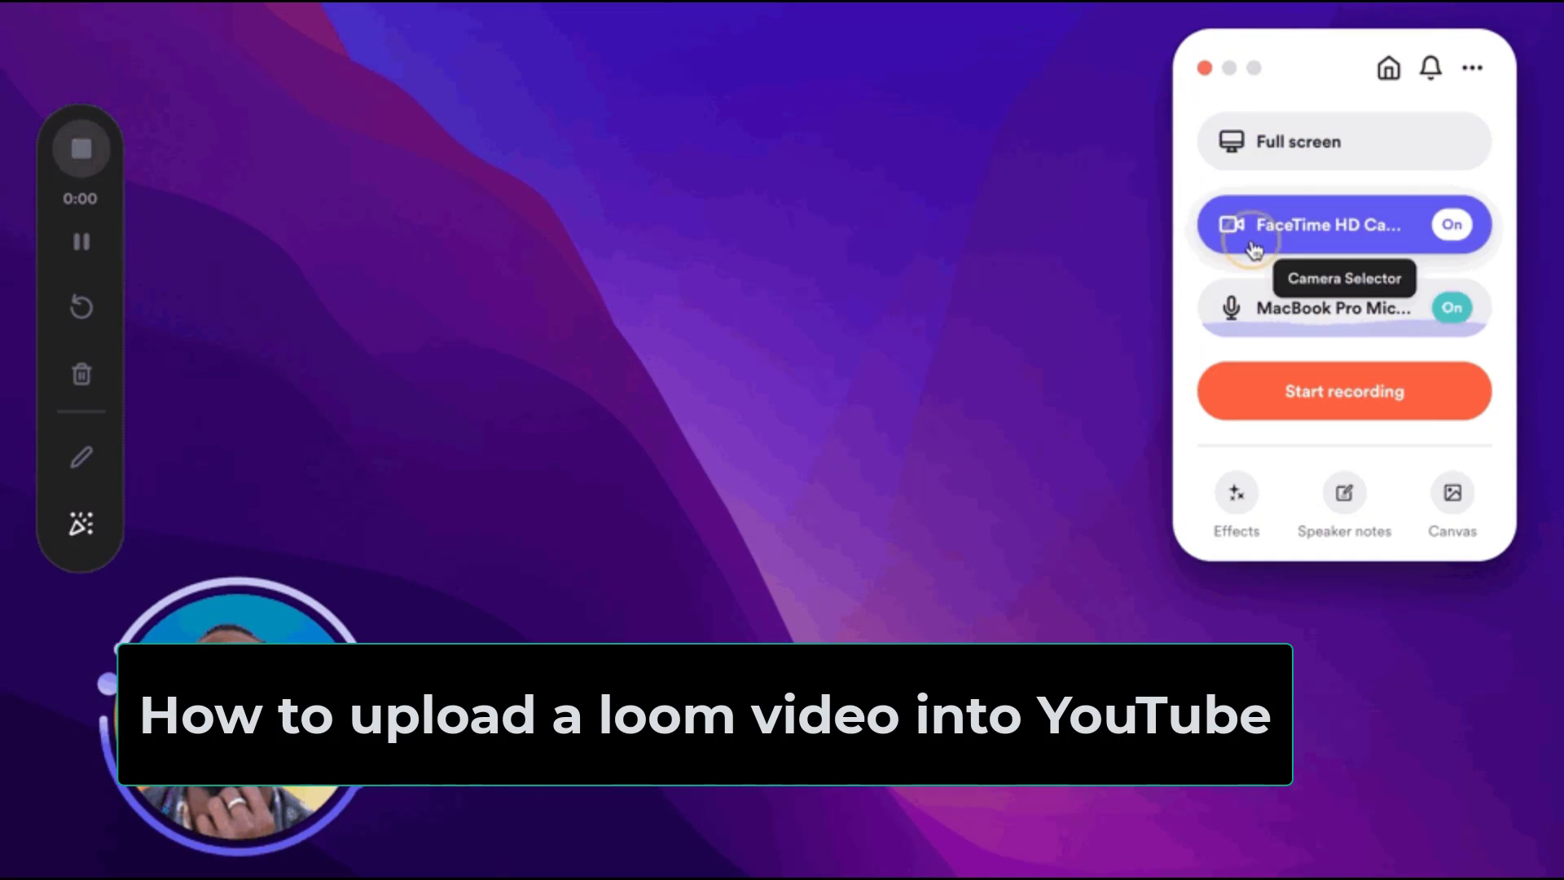
click(1152, 225)
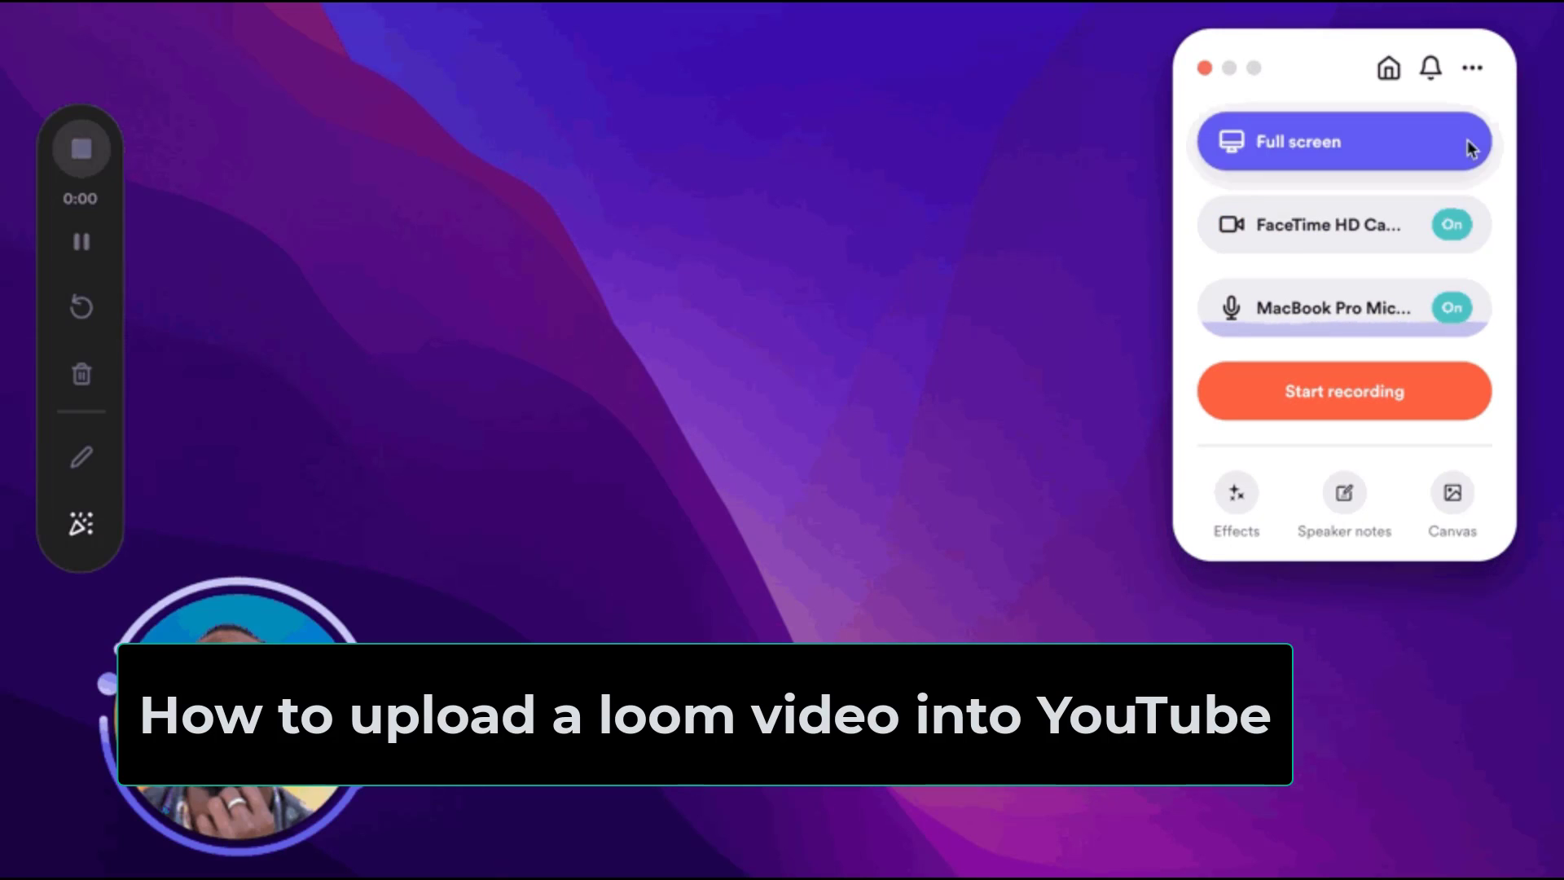
click(1459, 140)
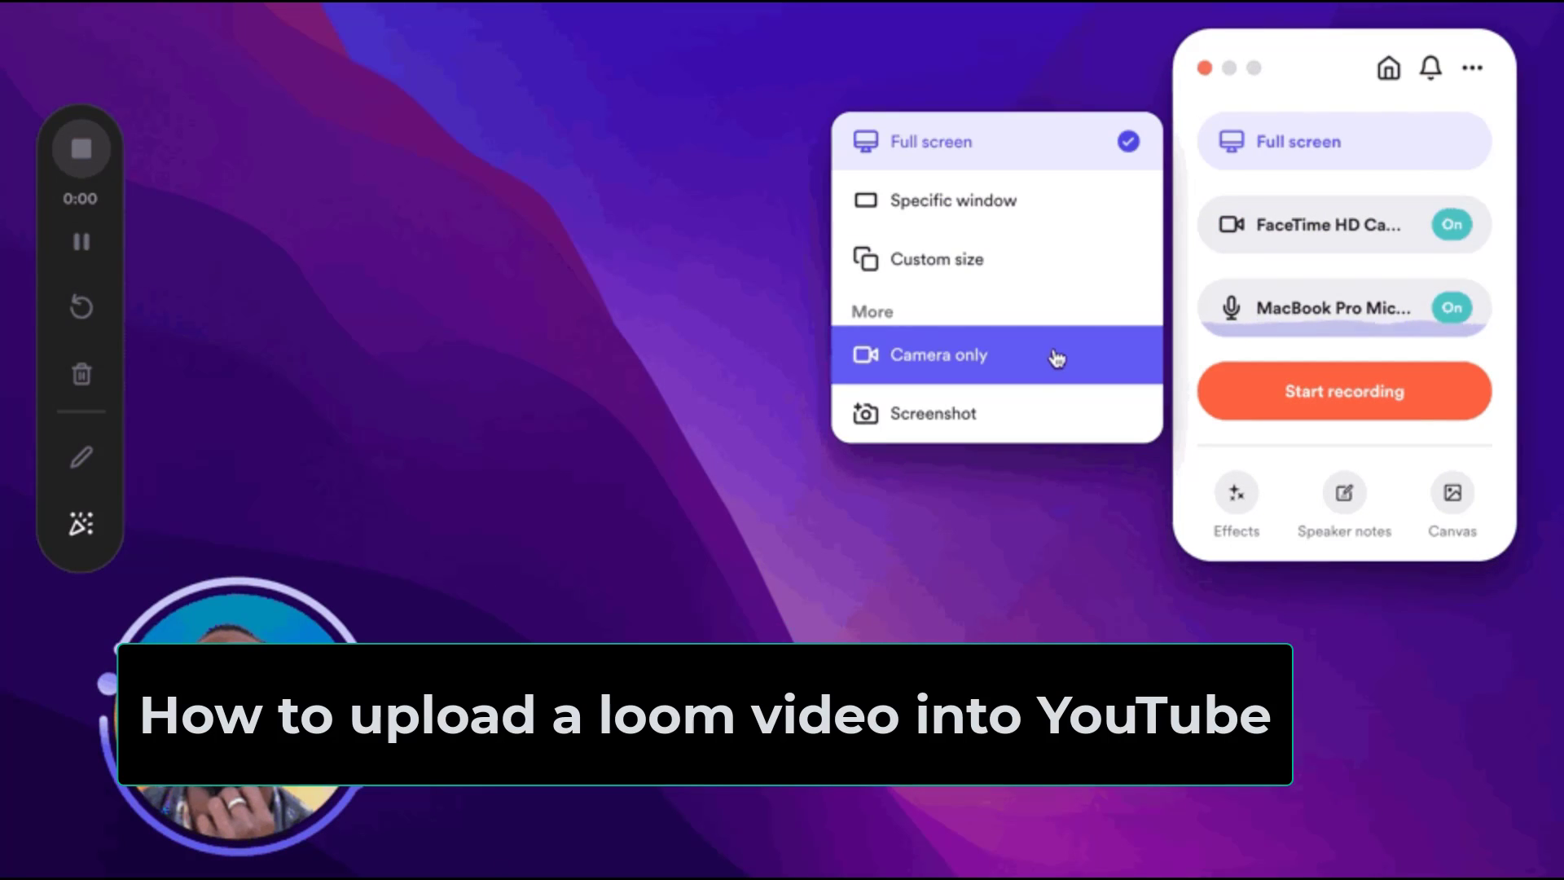
click(1255, 250)
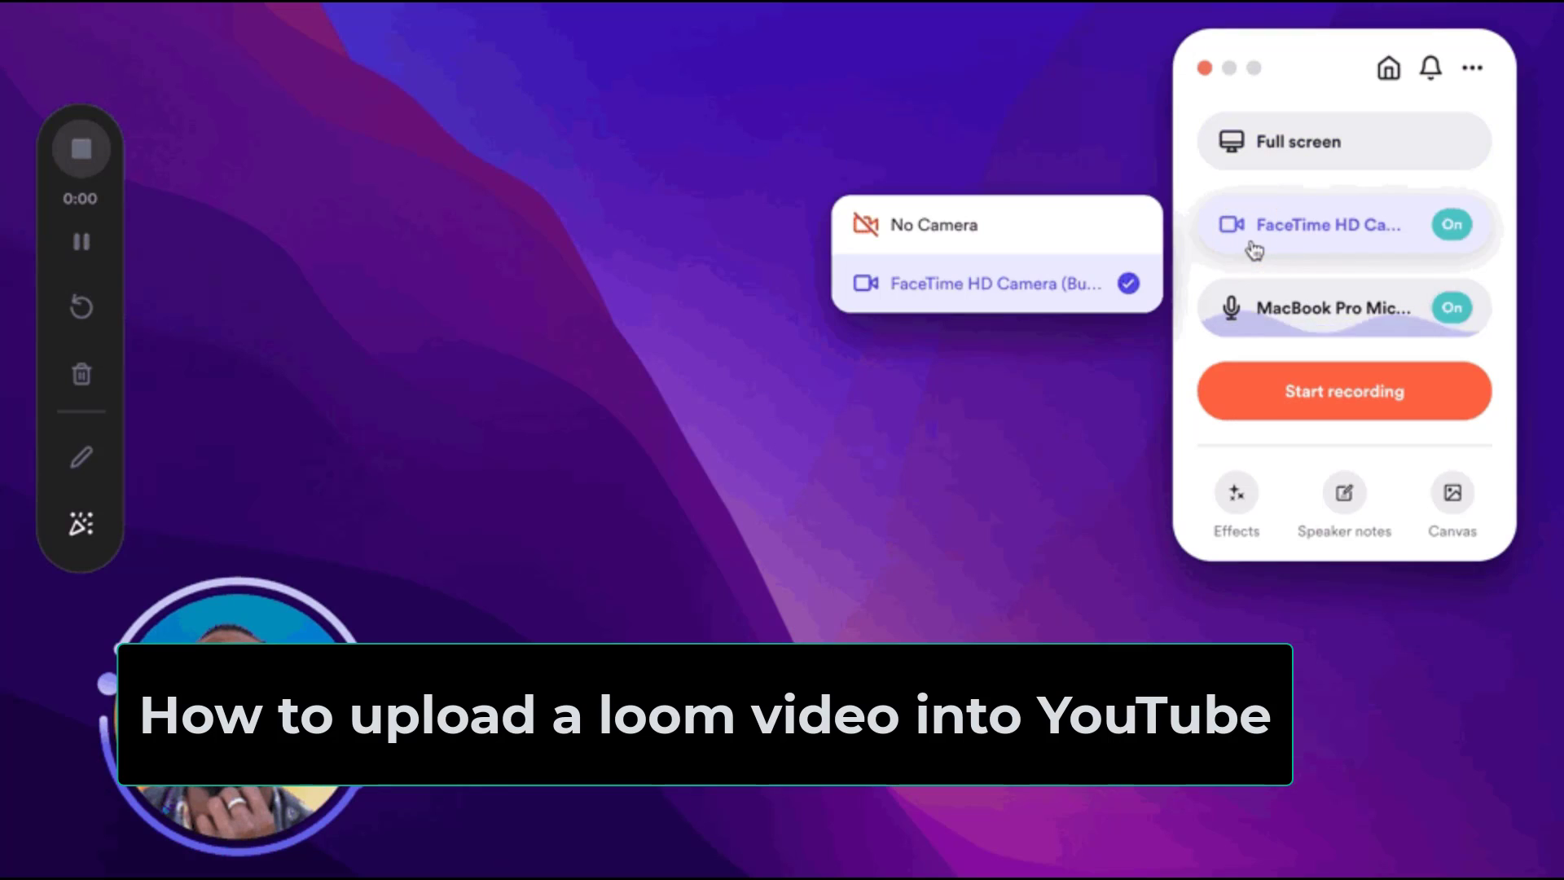
click(1154, 236)
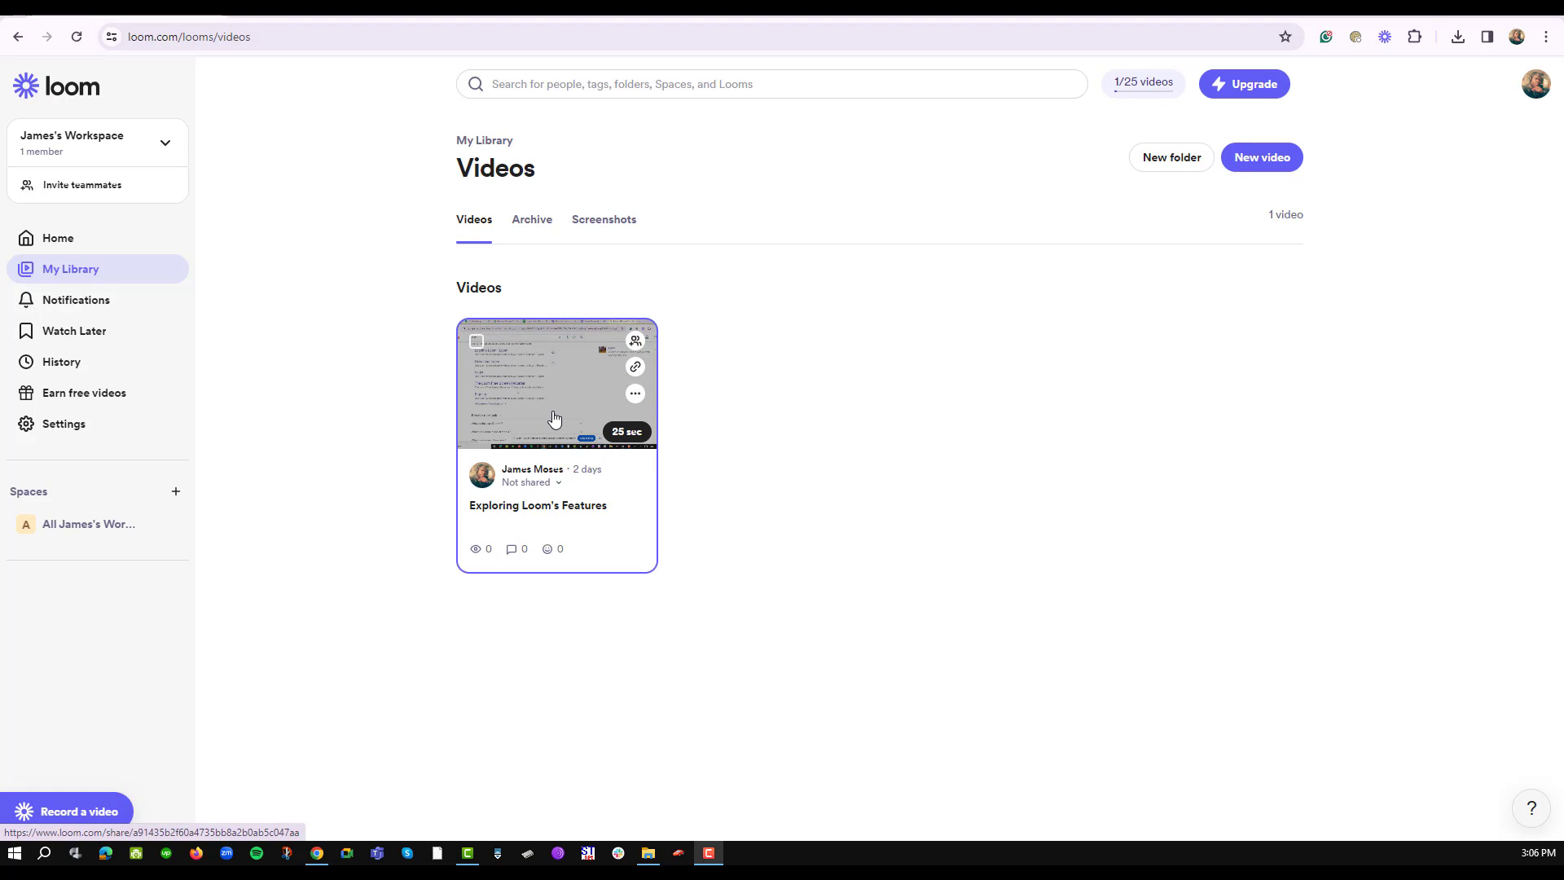
- Copy the share link of the 'Exploring Loom's Features' video from its card
click(635, 393)
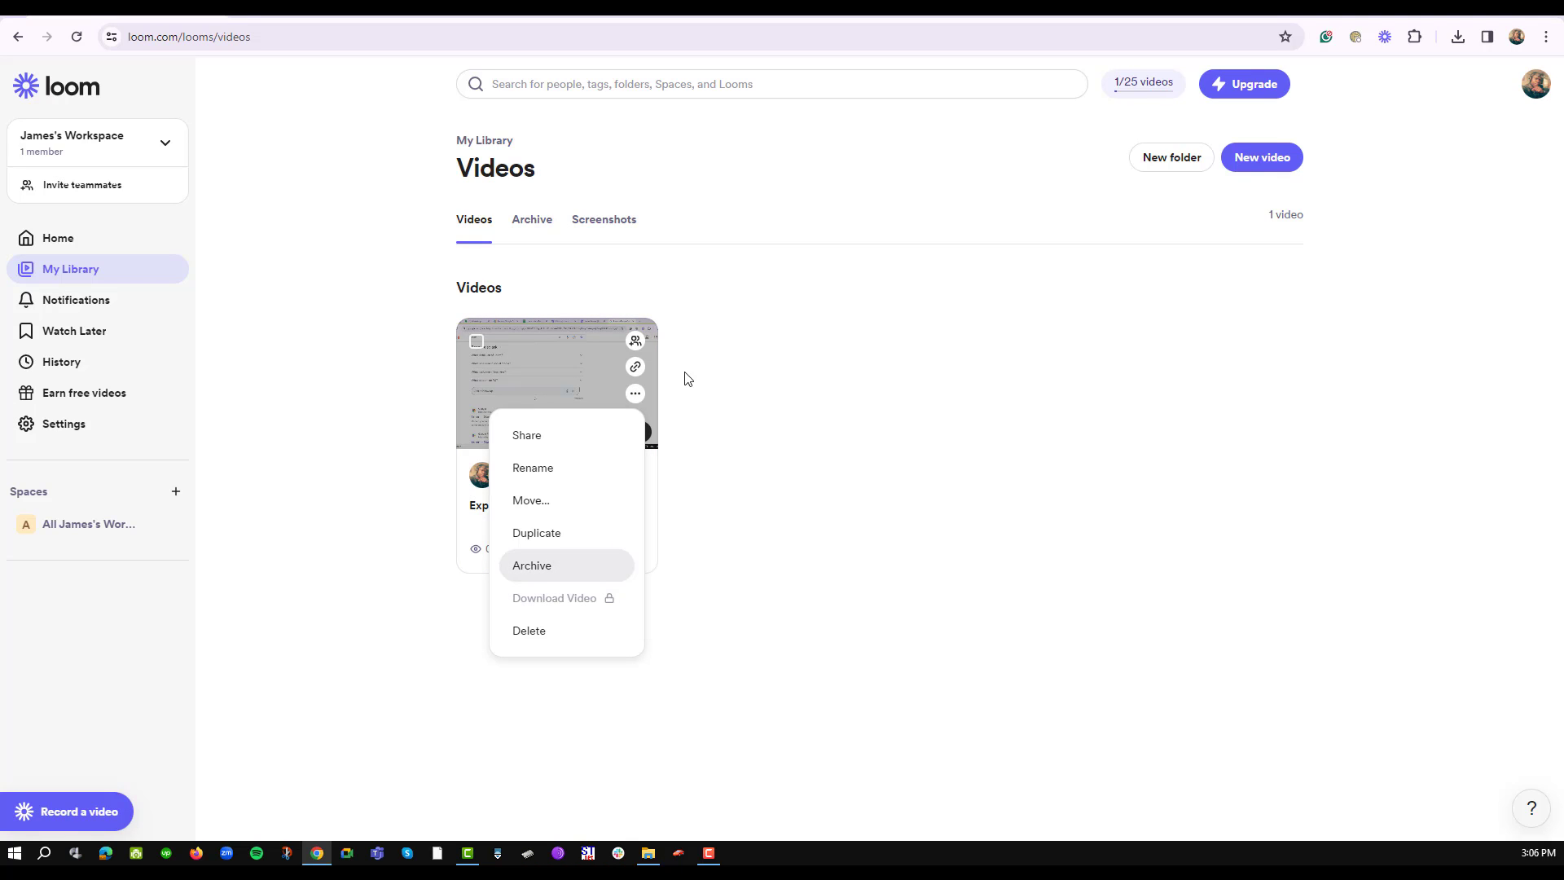
click(636, 368)
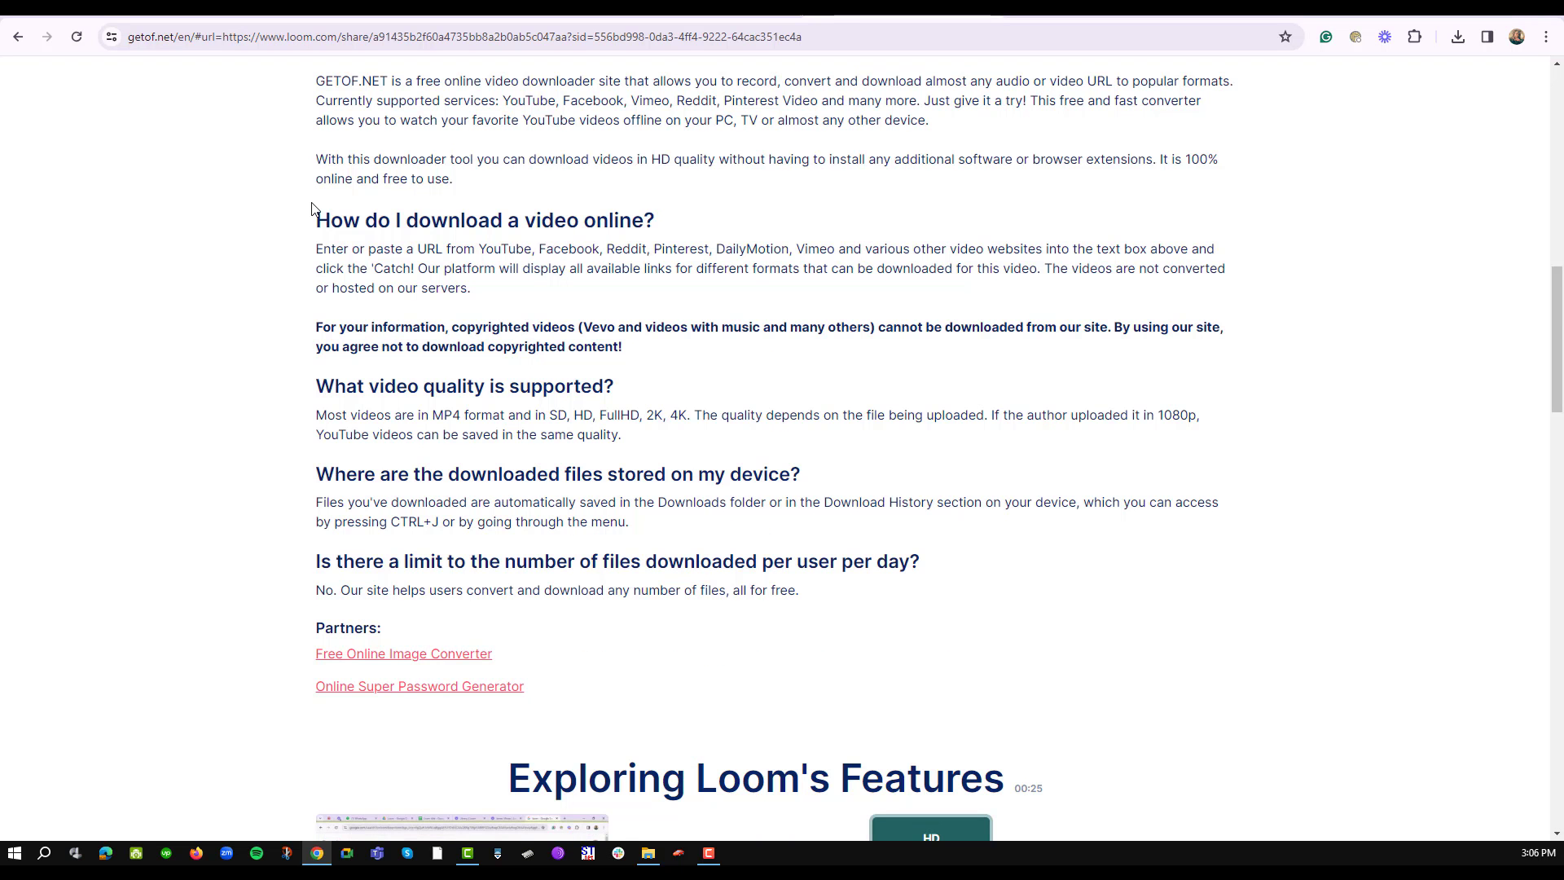
scroll(312, 210, up, 15)
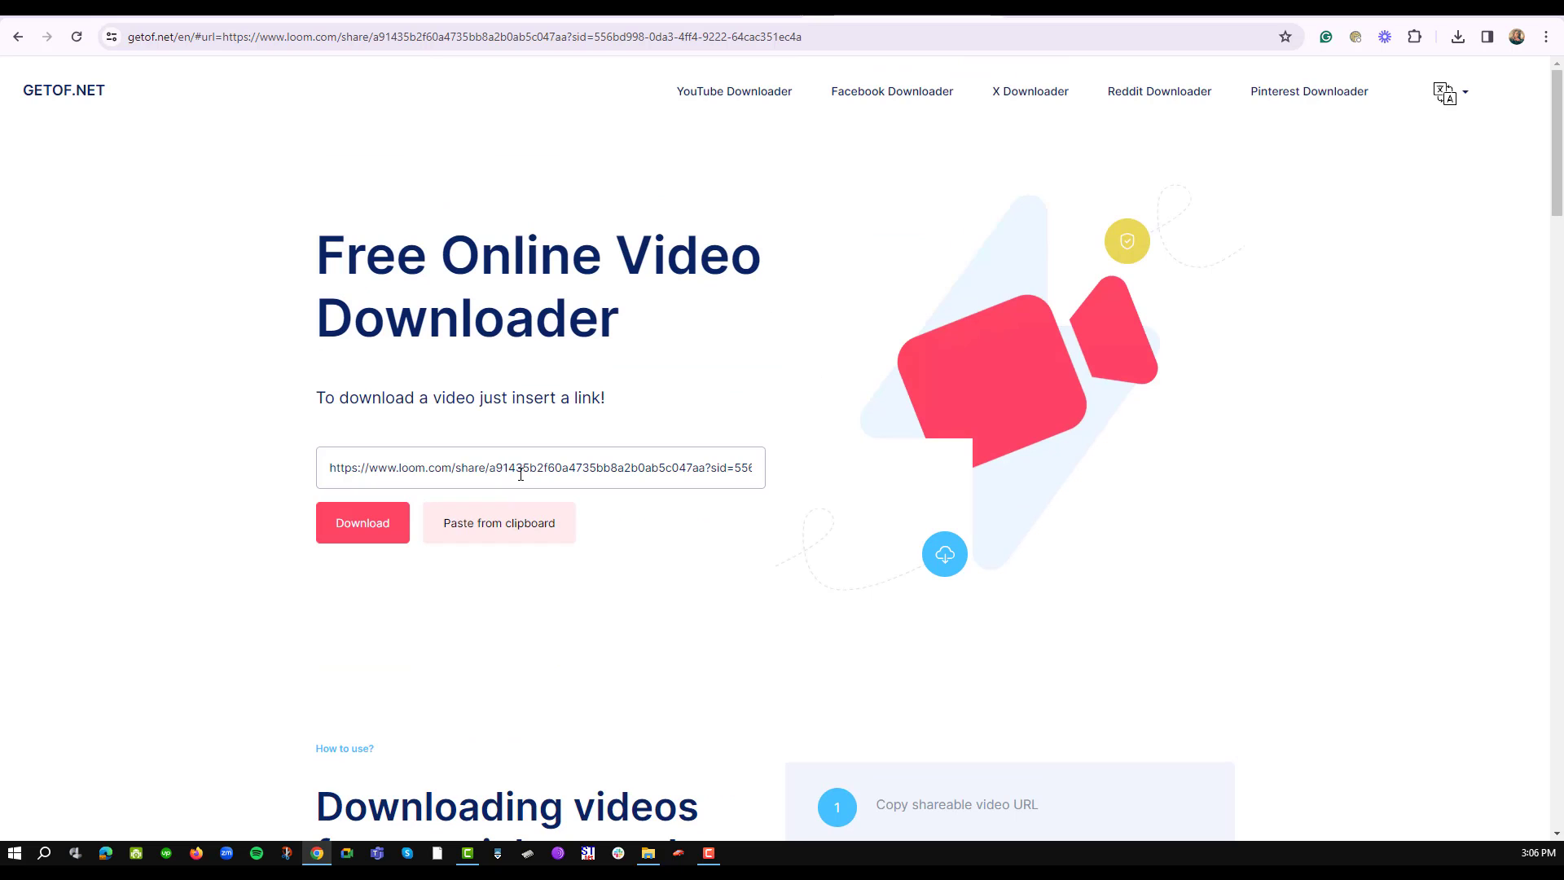
- Paste the Loom link into GETOF.NET, download the HD MP4, and confirm it downloaded
click(520, 474)
key(ctrl+a)
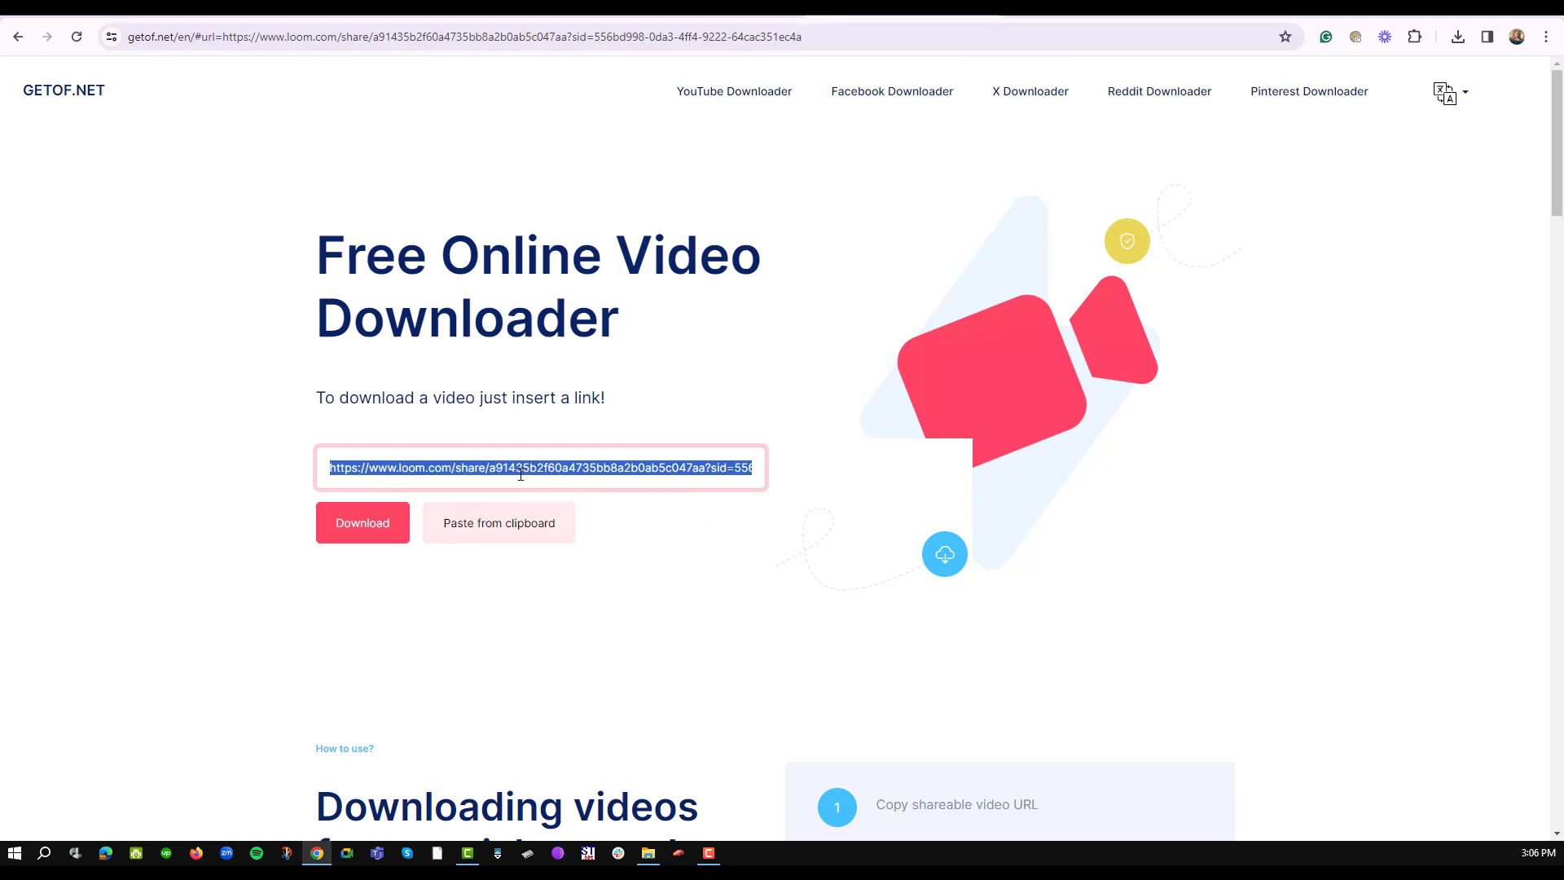
click(396, 525)
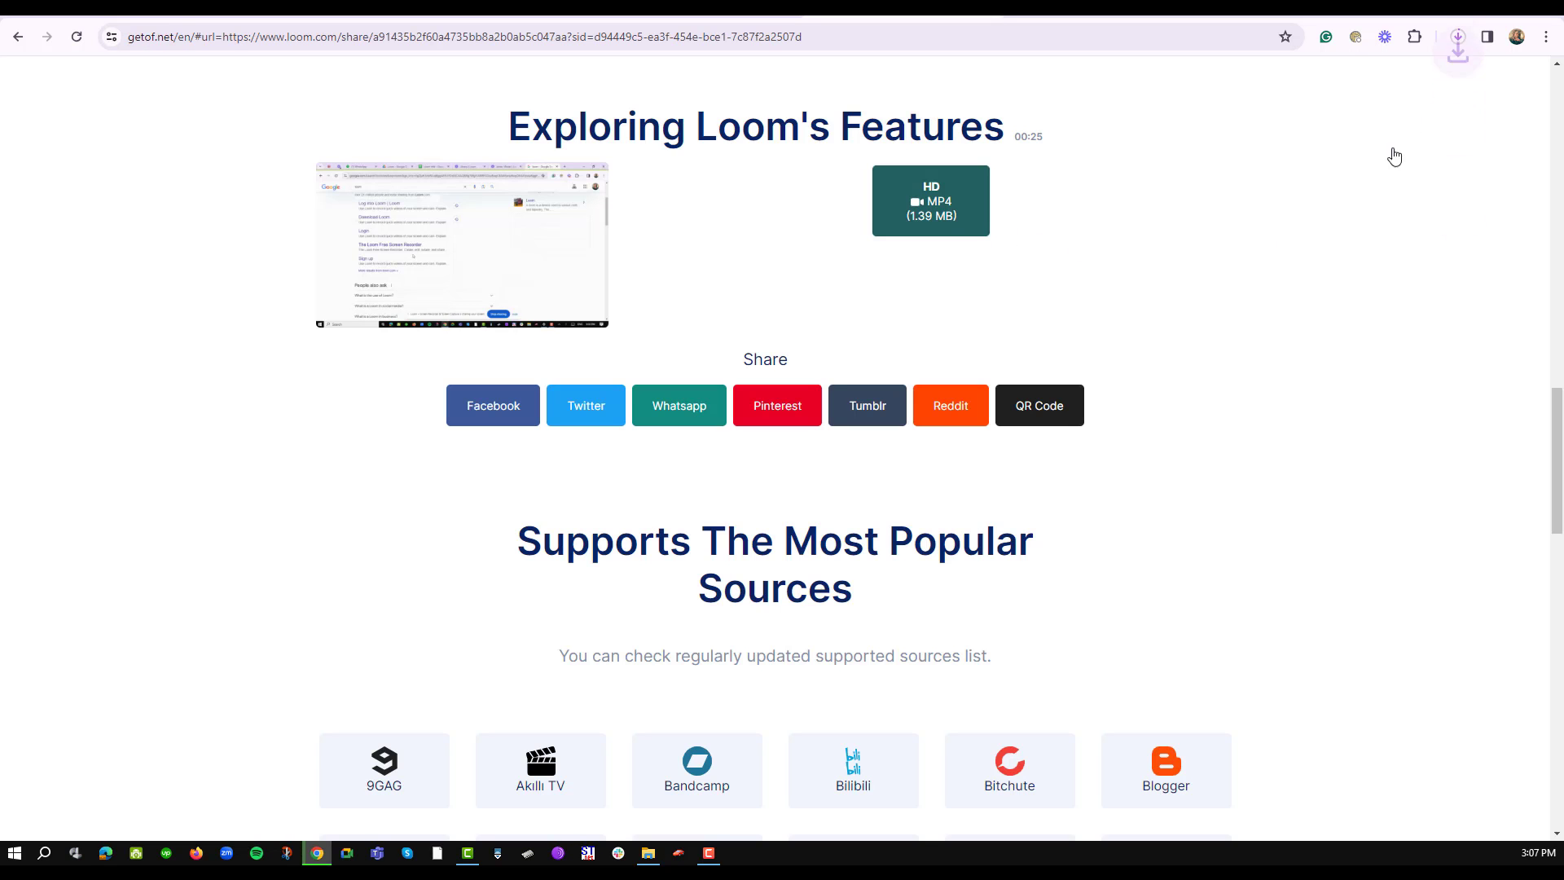
click(1458, 38)
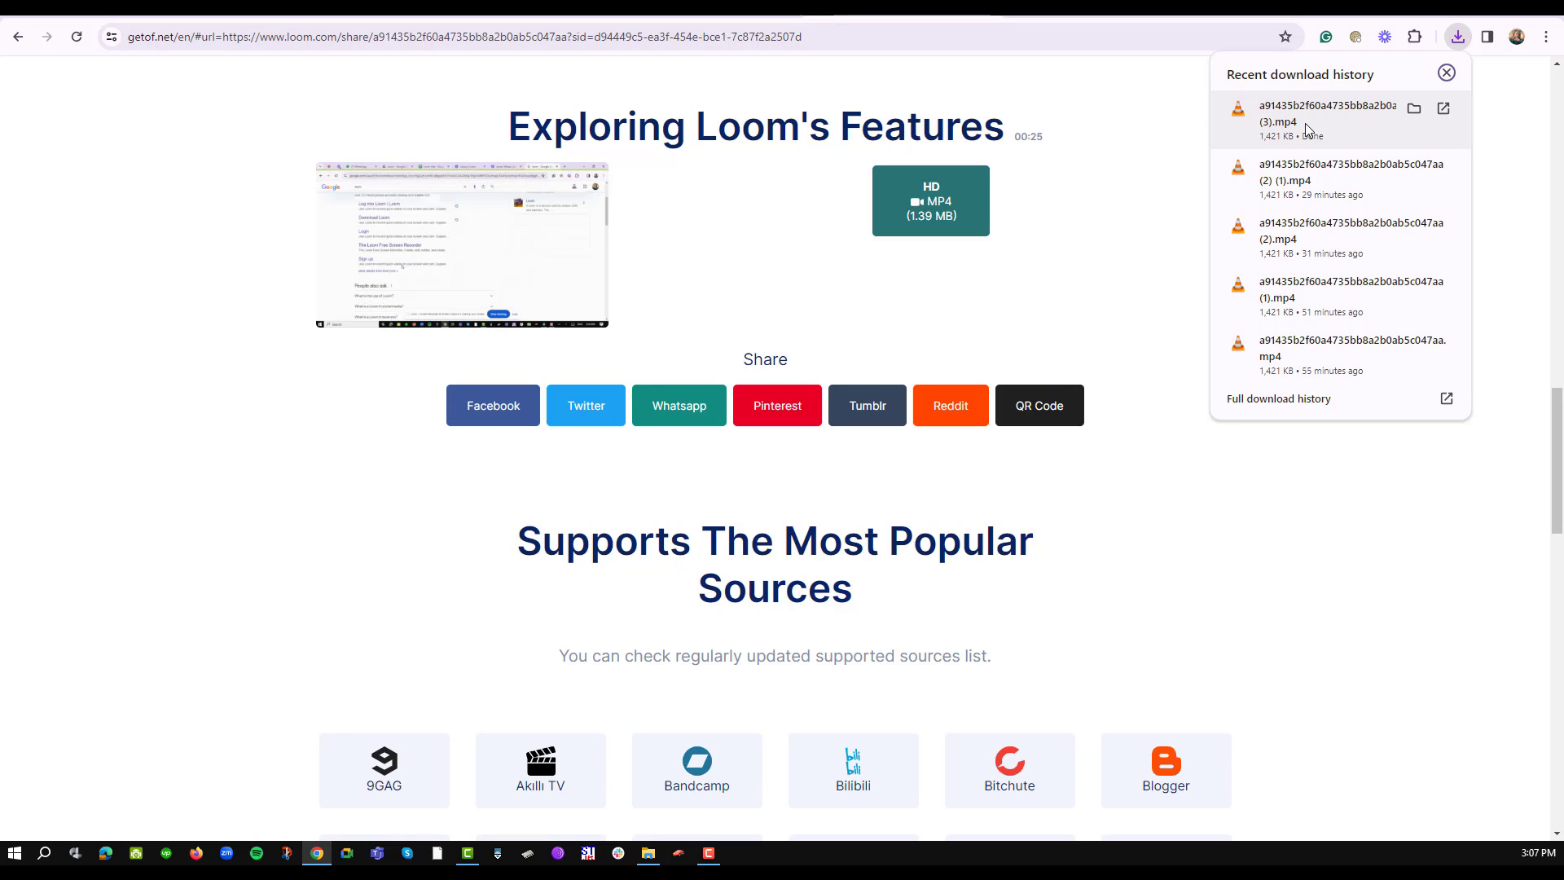
key(ctrl+Tab)
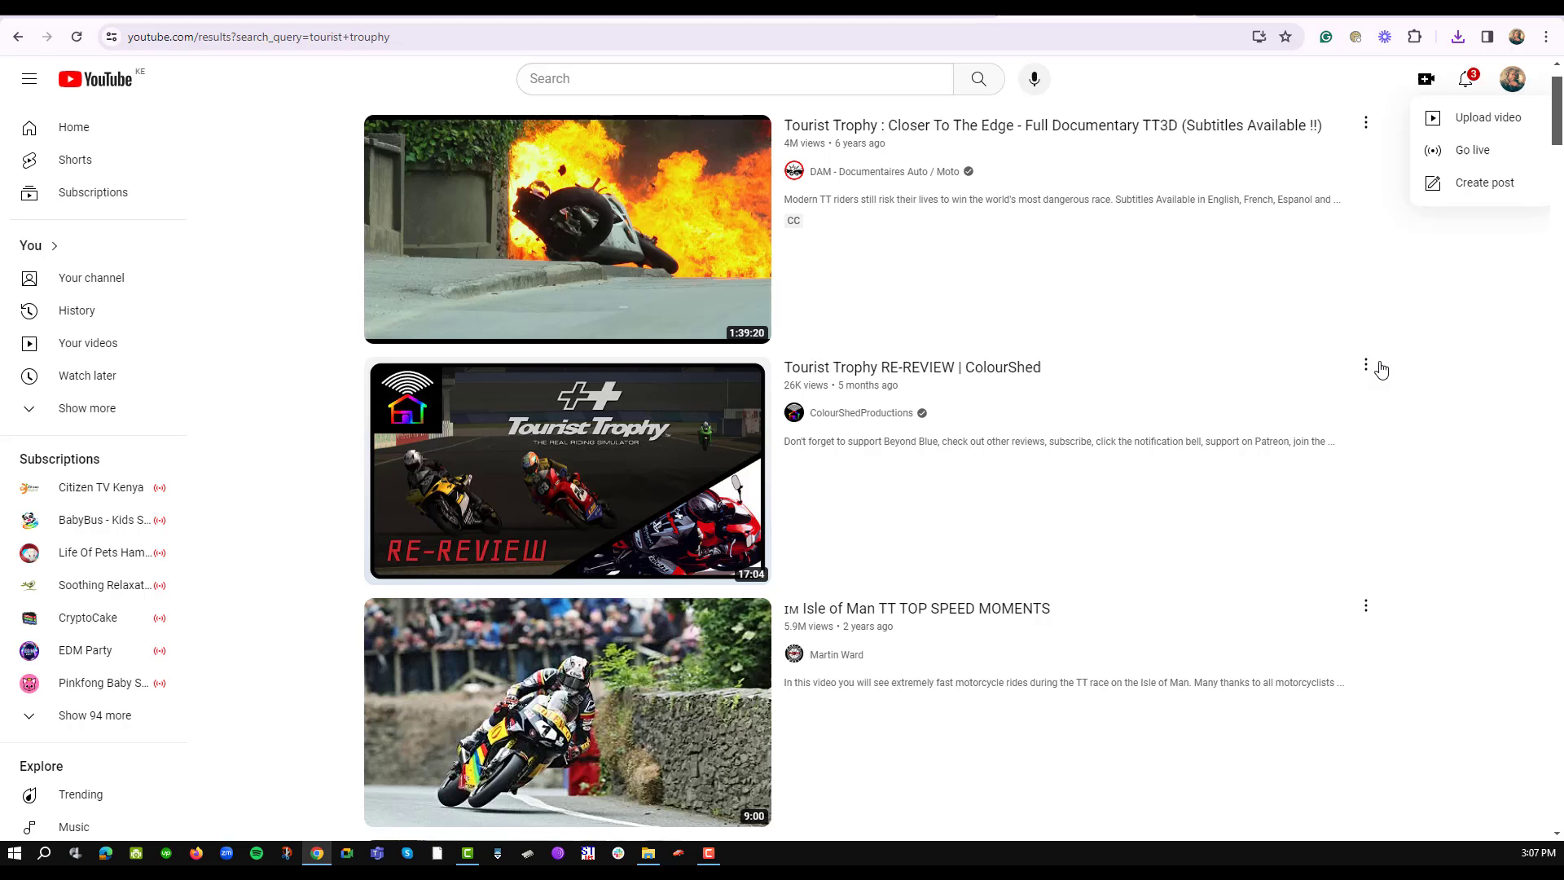
- Choose Upload video from YouTube's Create menu
click(1427, 82)
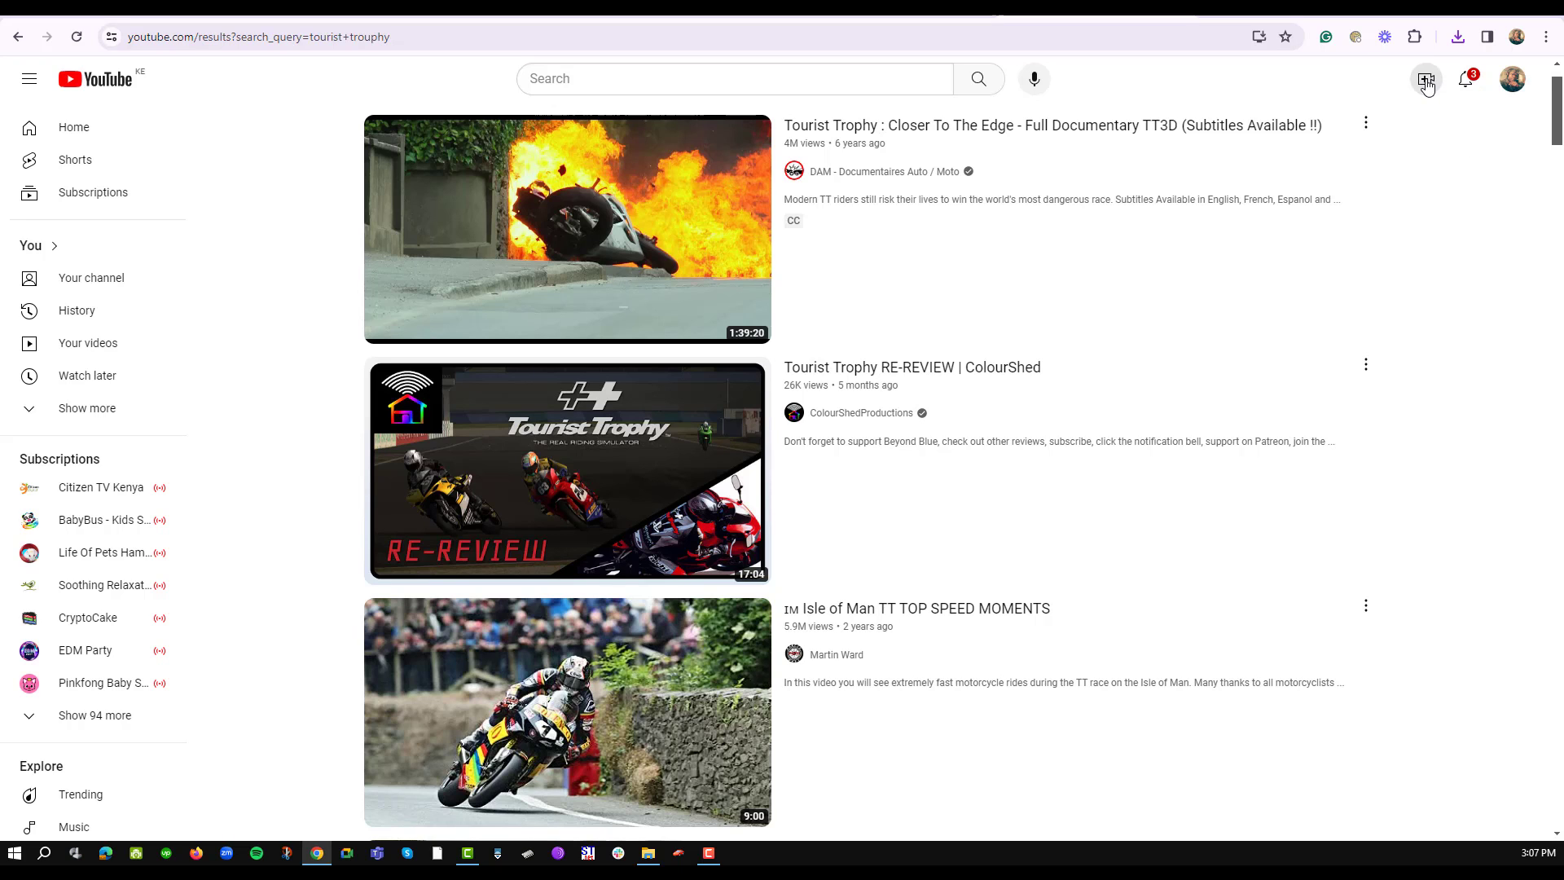
click(1426, 81)
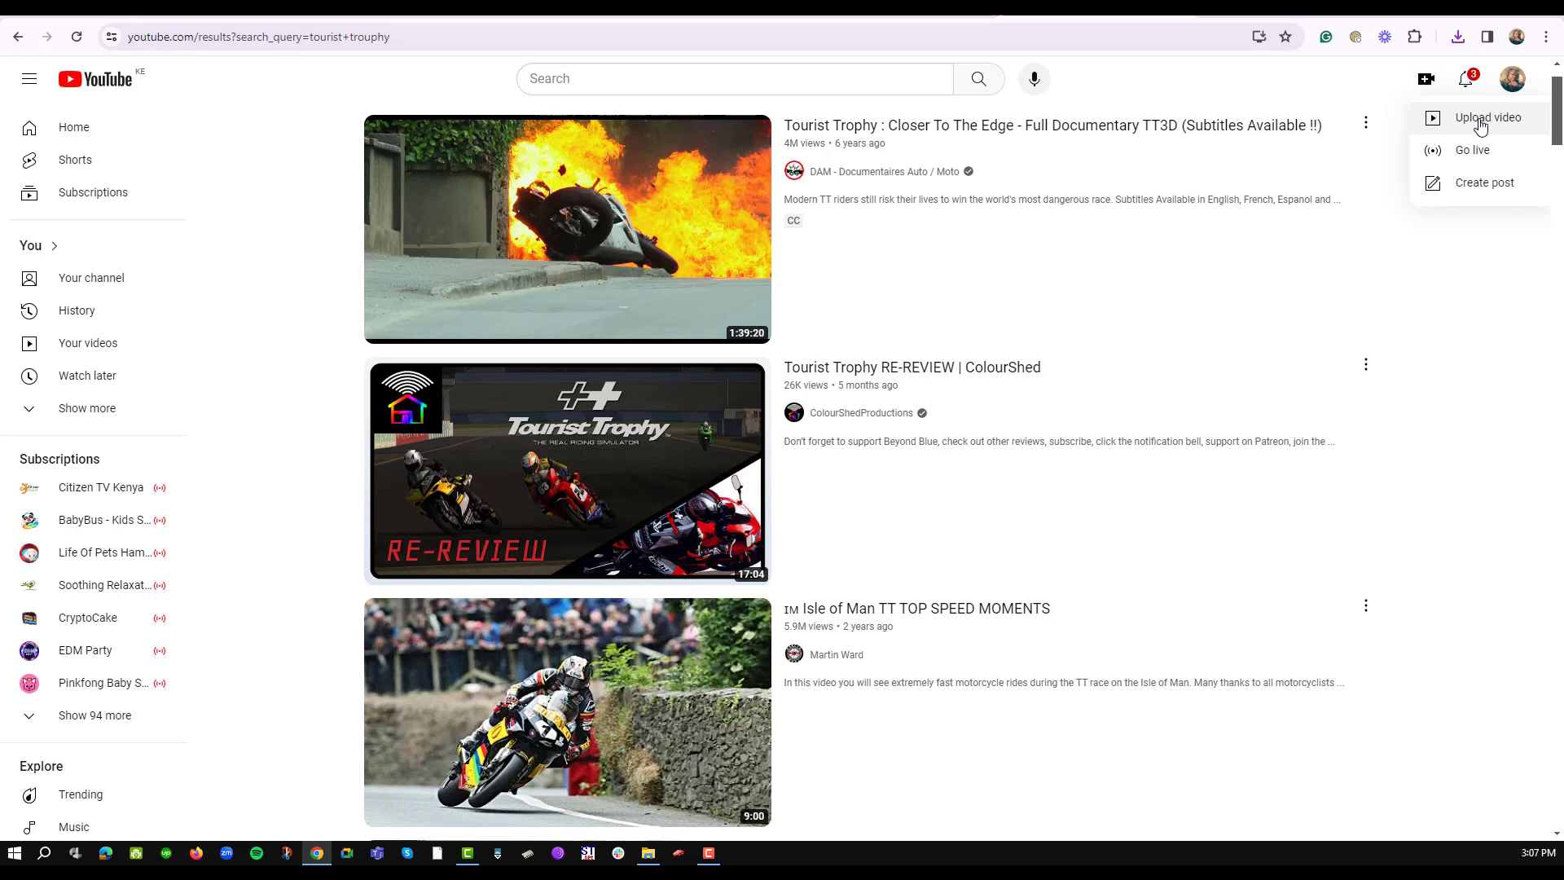
click(1481, 124)
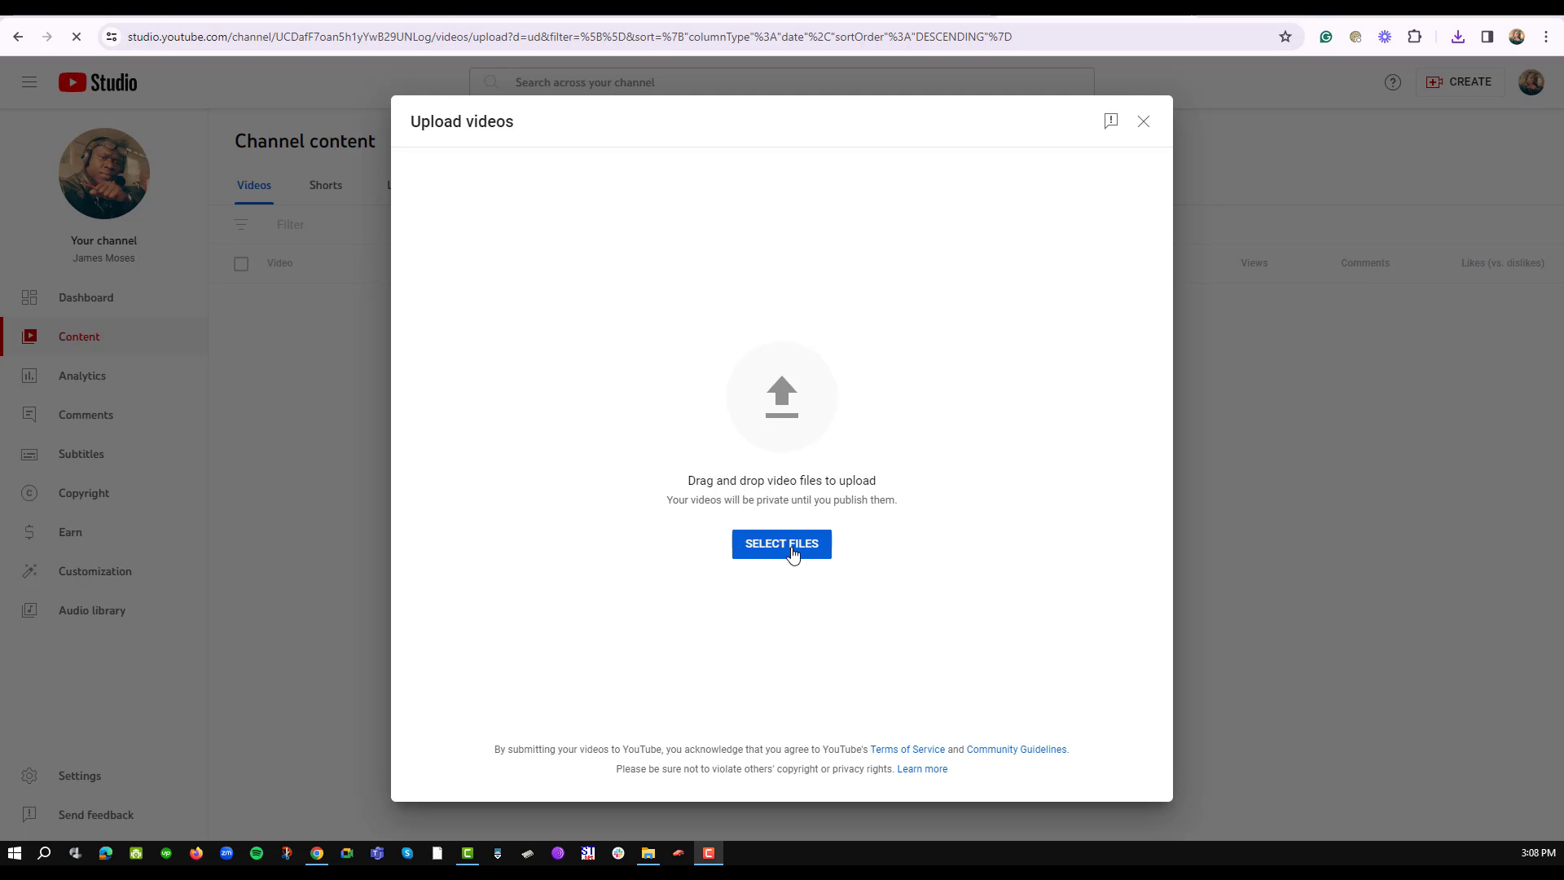
- Drop the downloaded Loom MP4 into the upload dialog to start uploading it
click(648, 853)
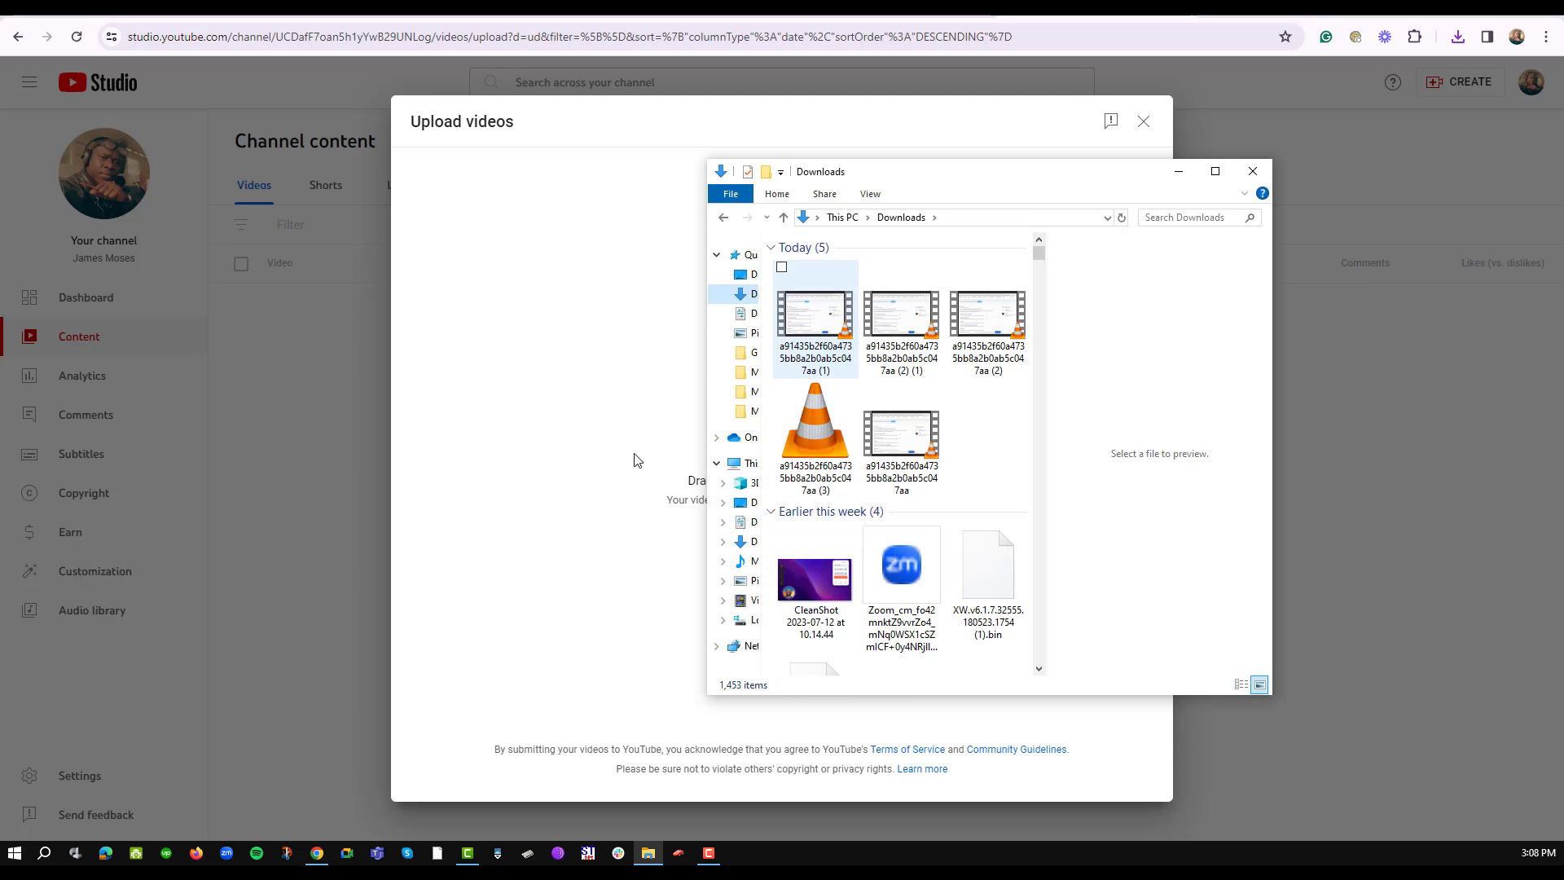
drag(634, 466, 632, 500)
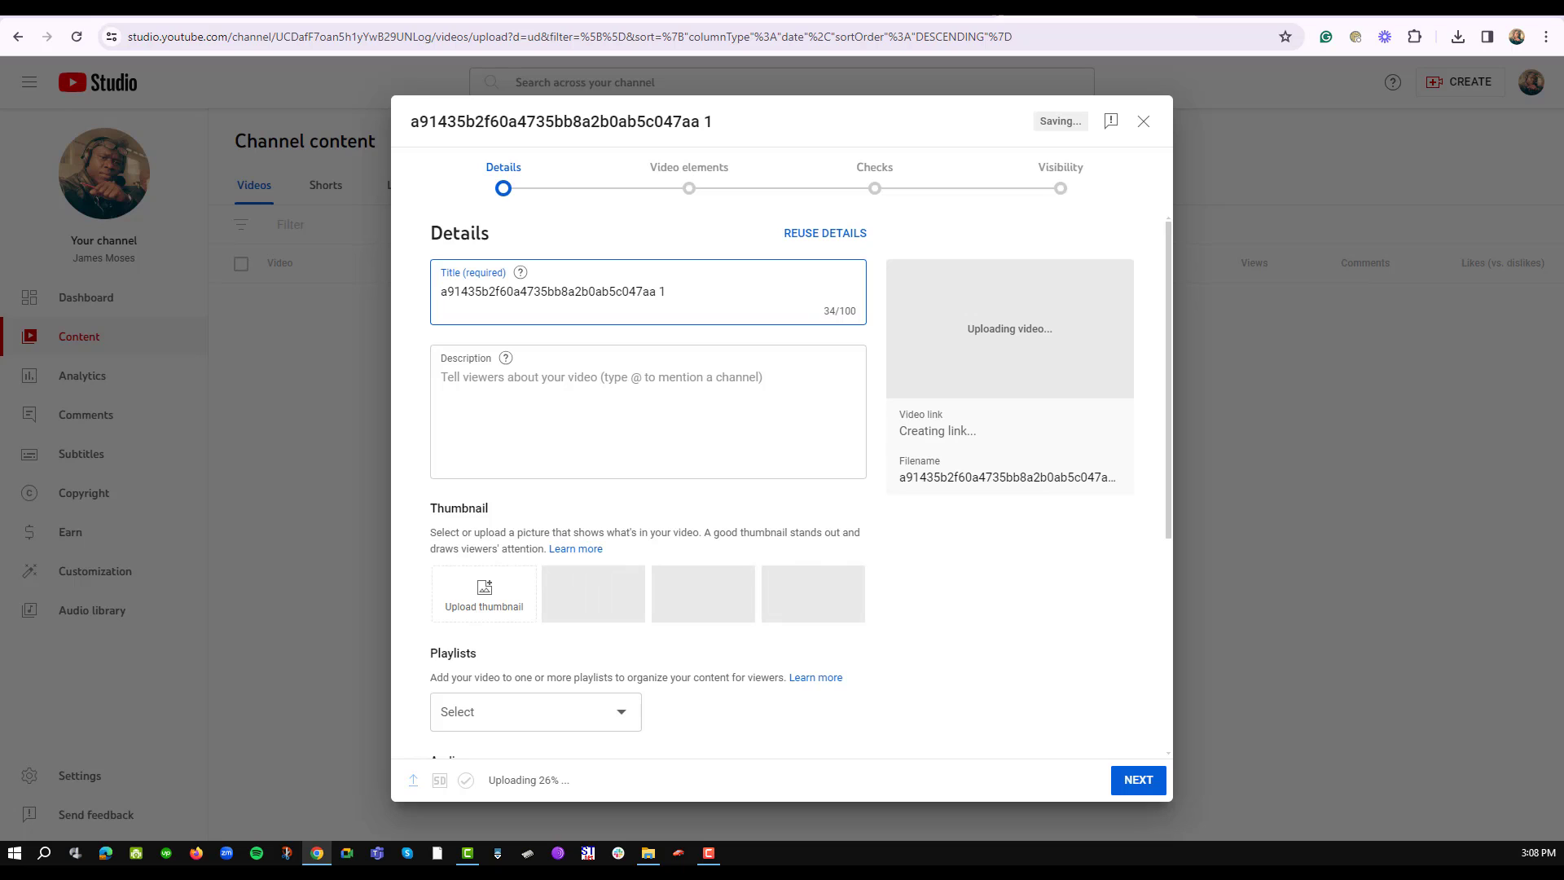
- Replace the title with 'loom test video' and add the description 'test video'
triple_click(450, 301)
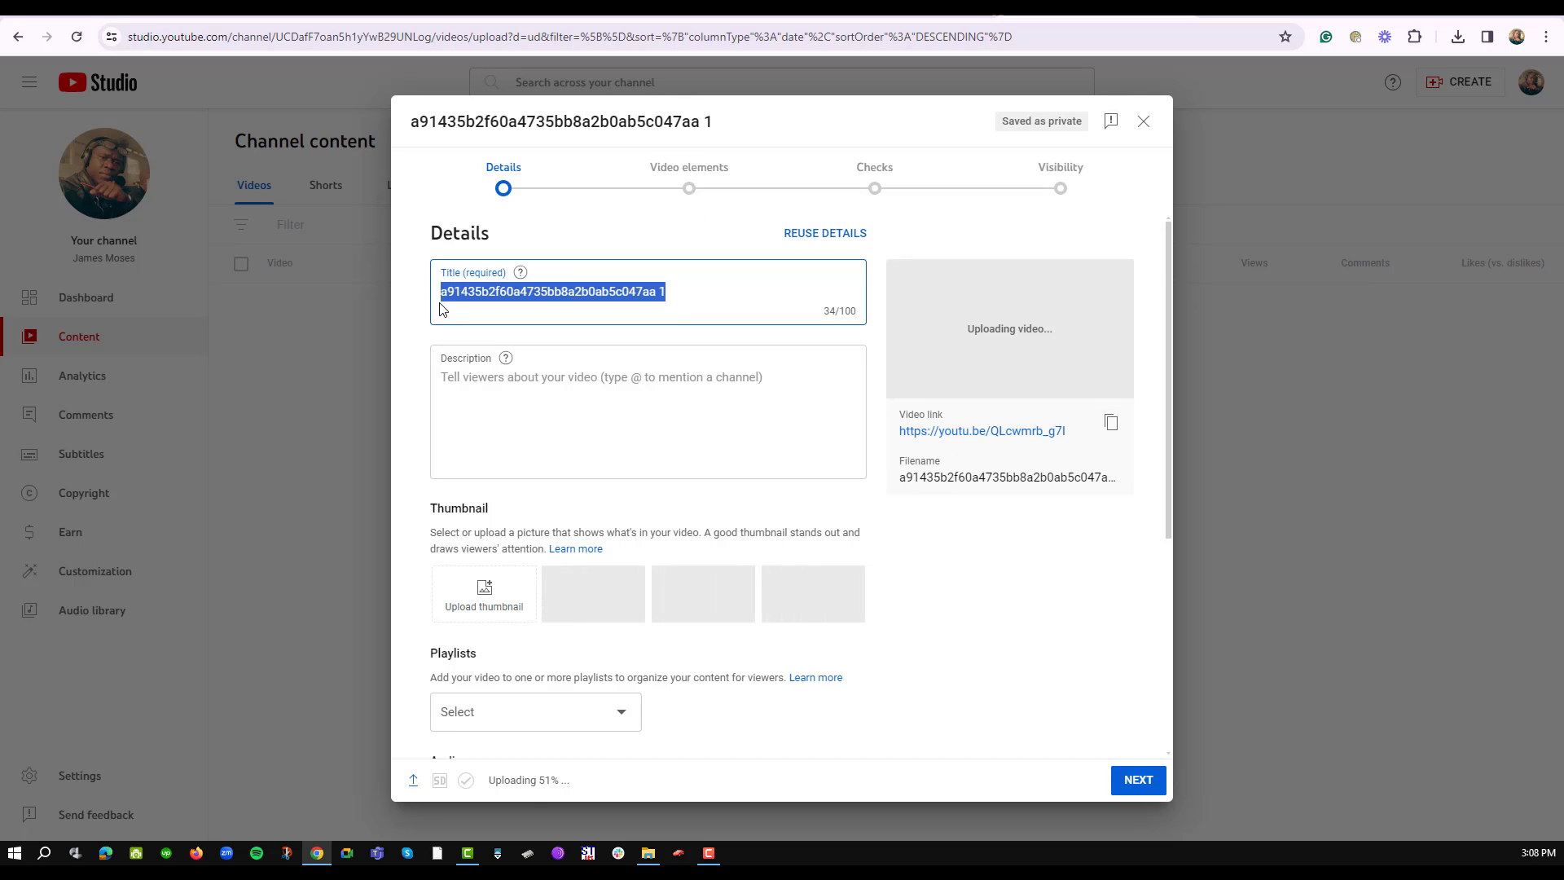
text(loom test )
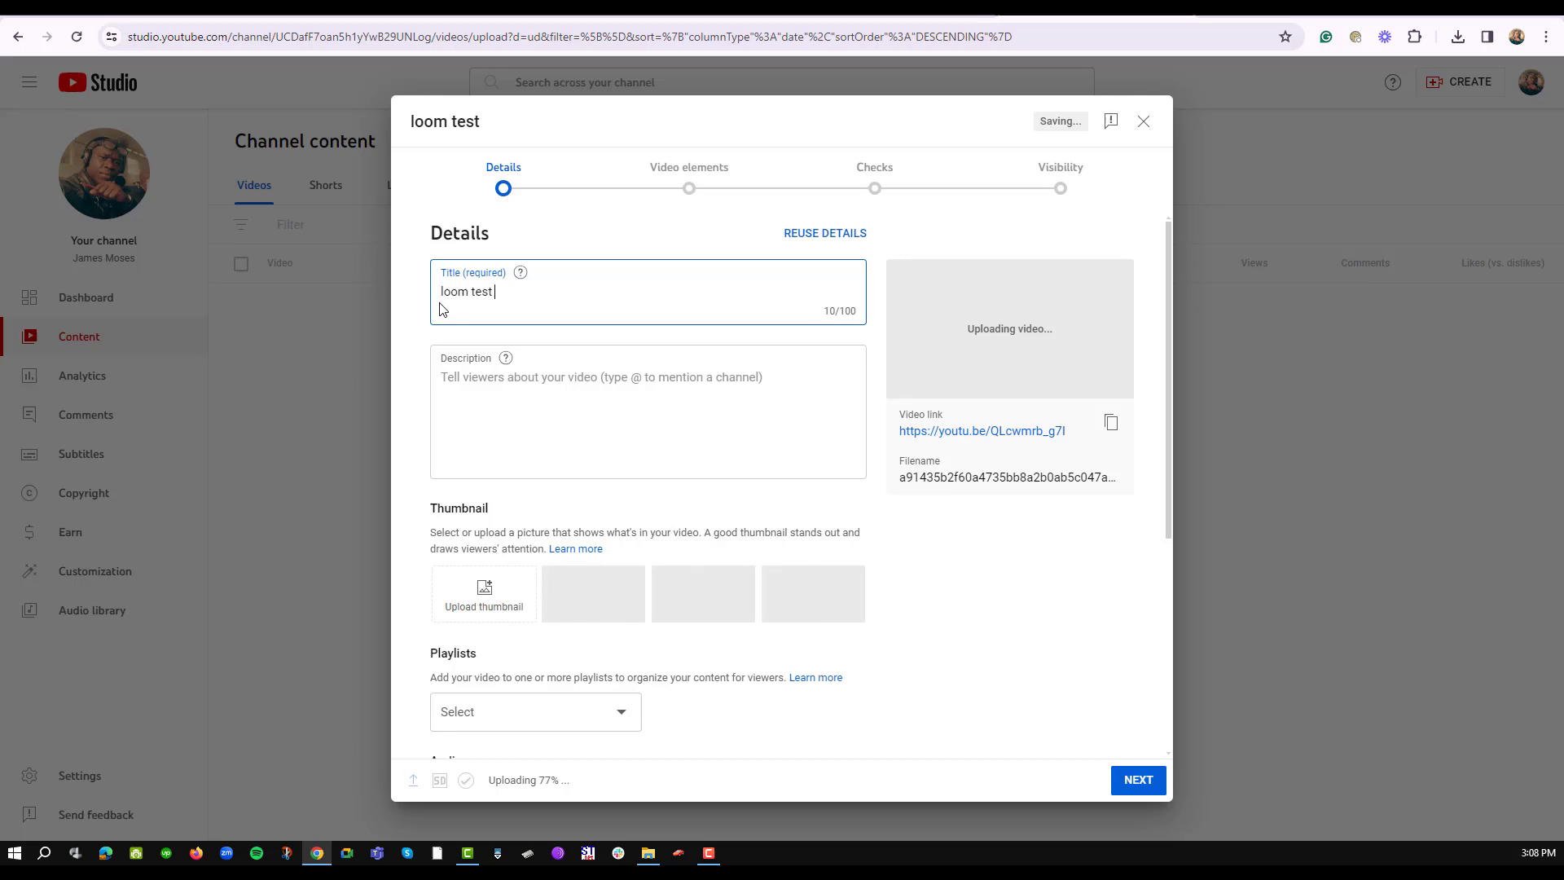
text(video)
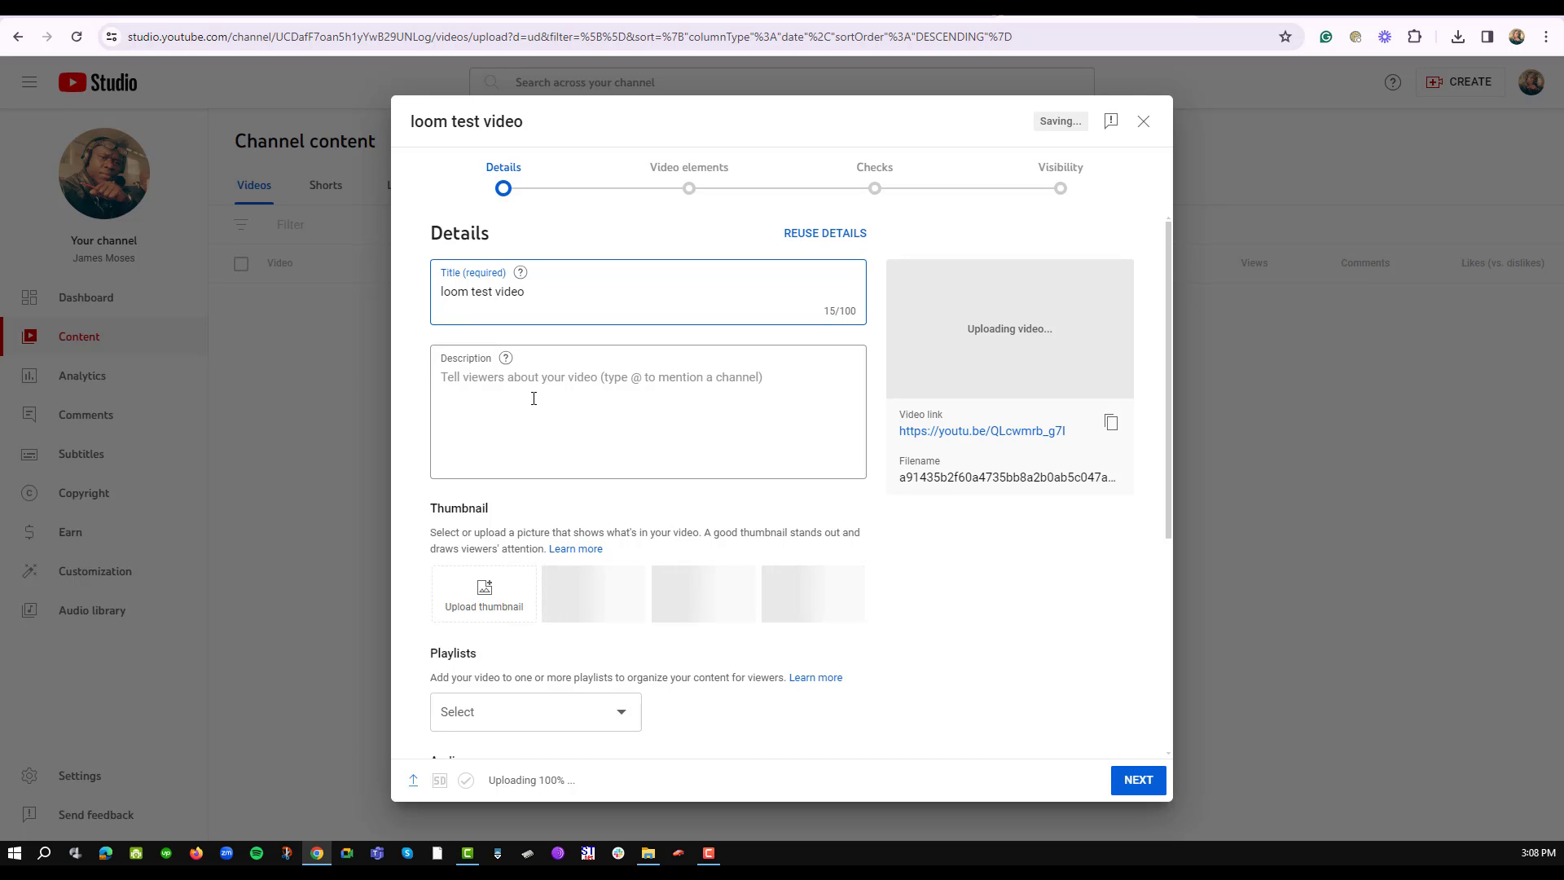
click(534, 399)
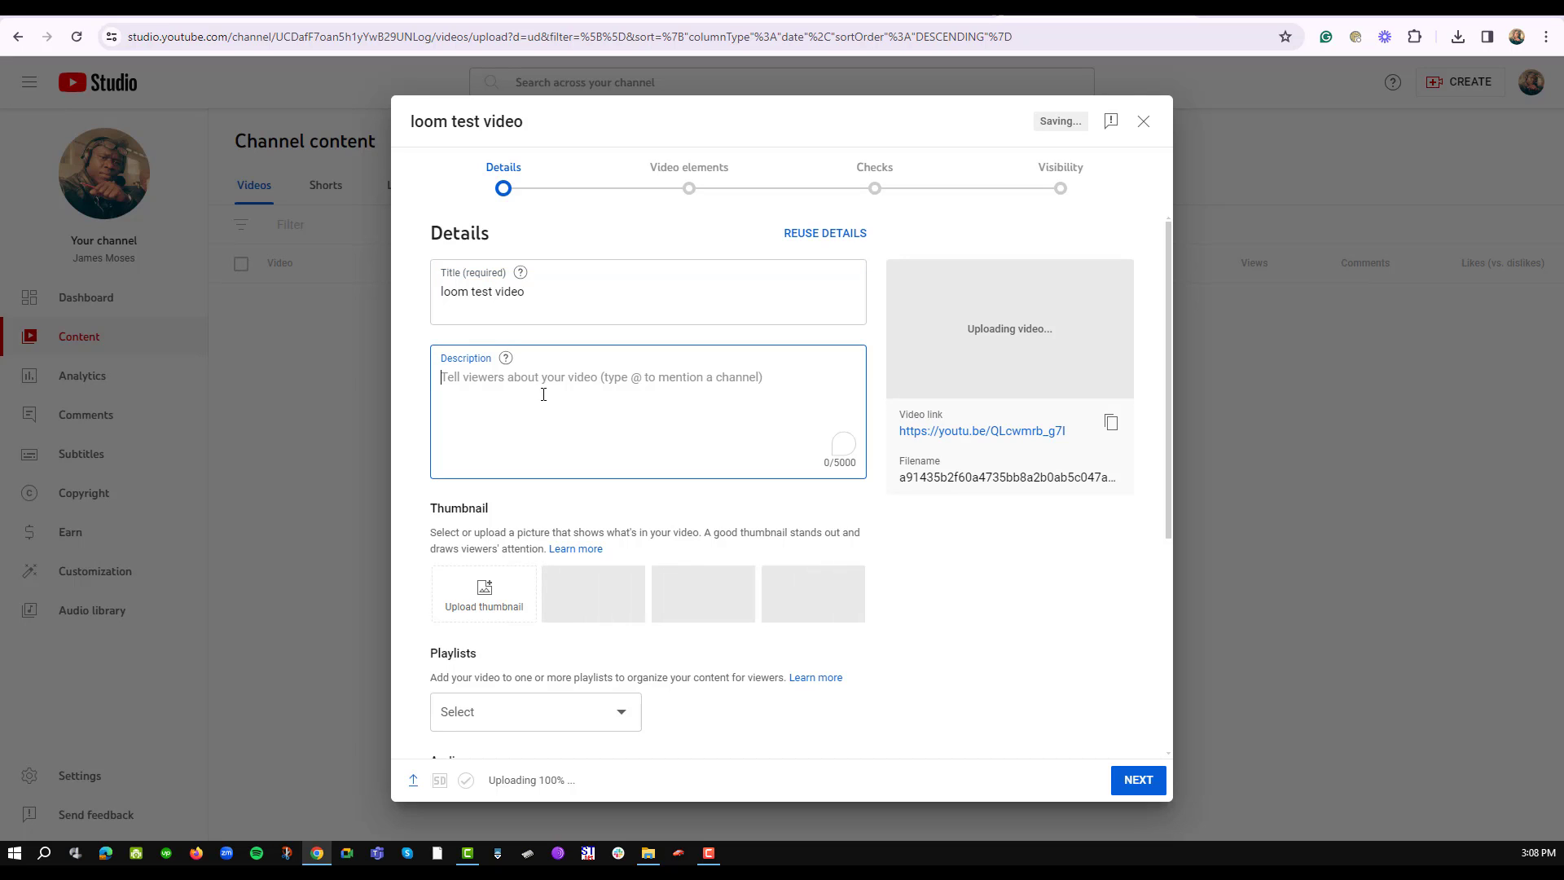
text(test video)
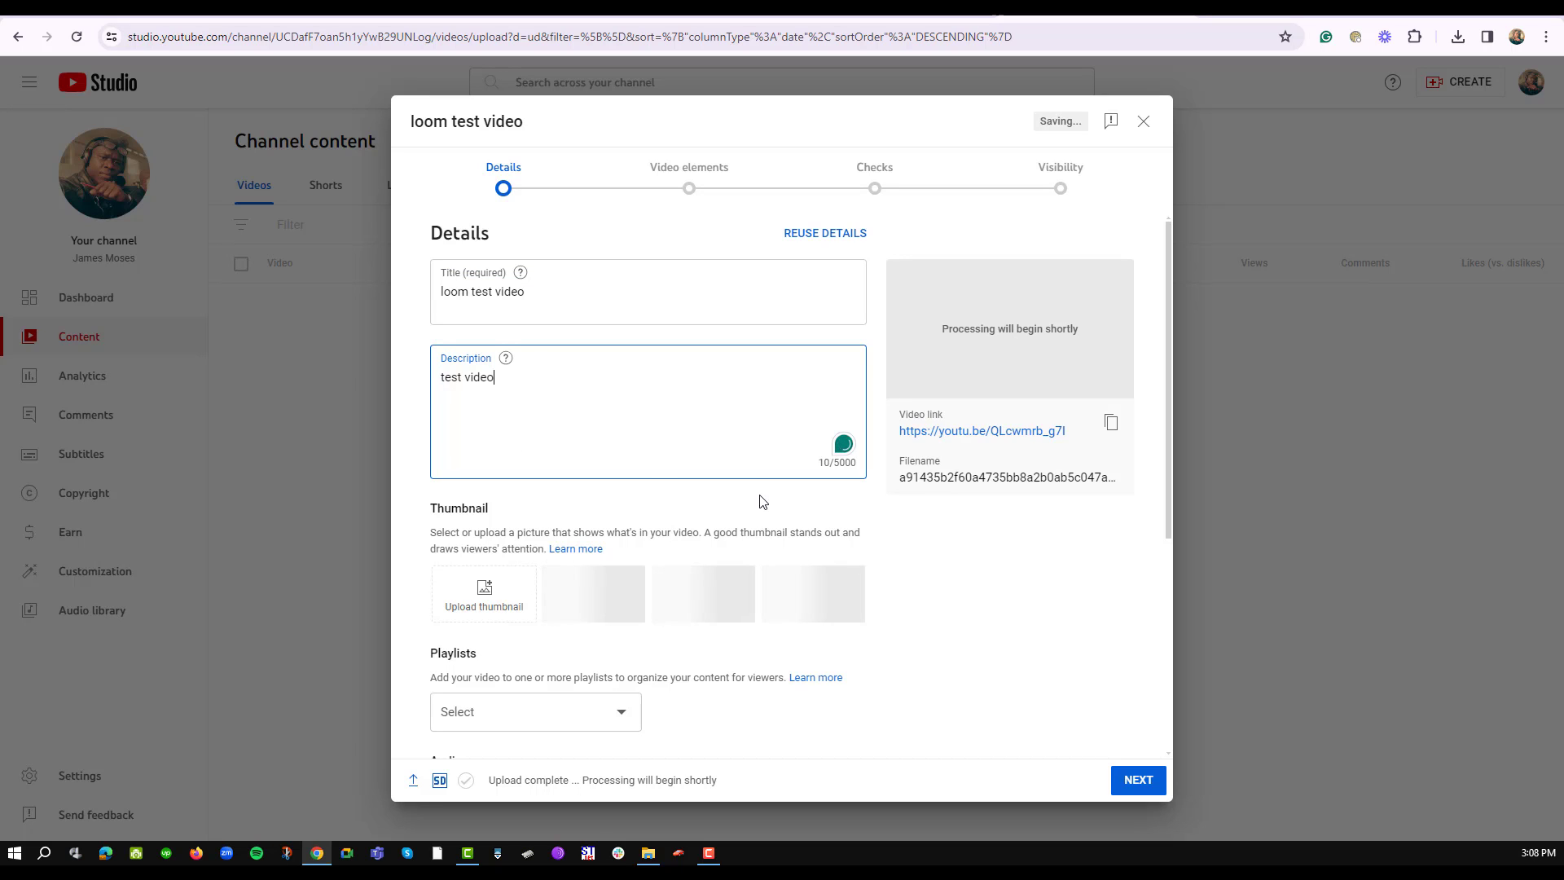
- Leave the playlist unset and mark the audience as not made for kids
scroll(757, 505, down, 1)
scroll(733, 501, down, 2)
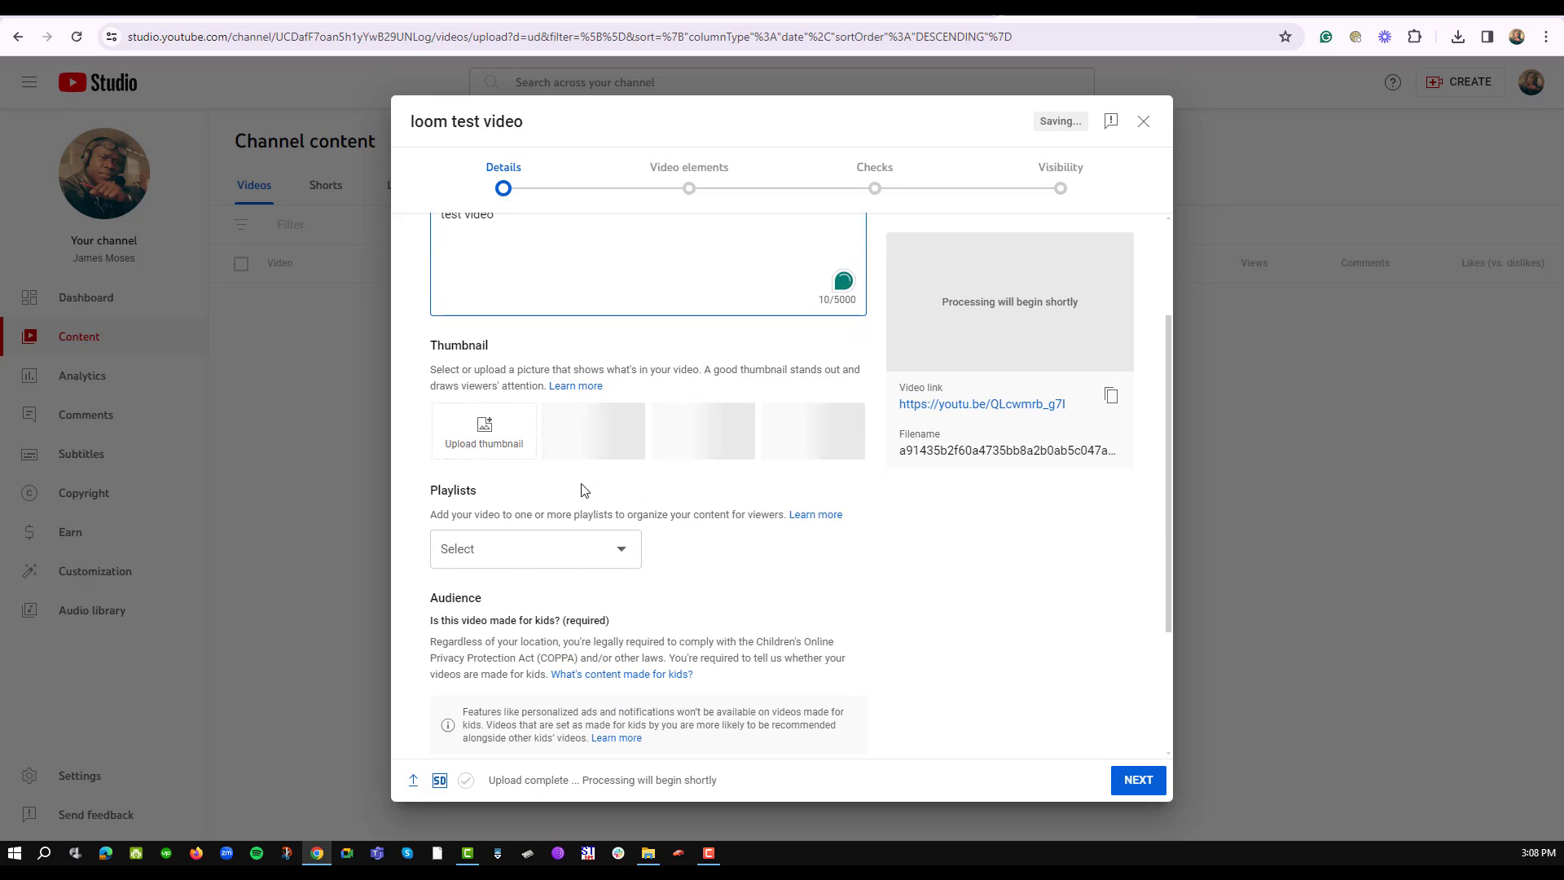
click(615, 539)
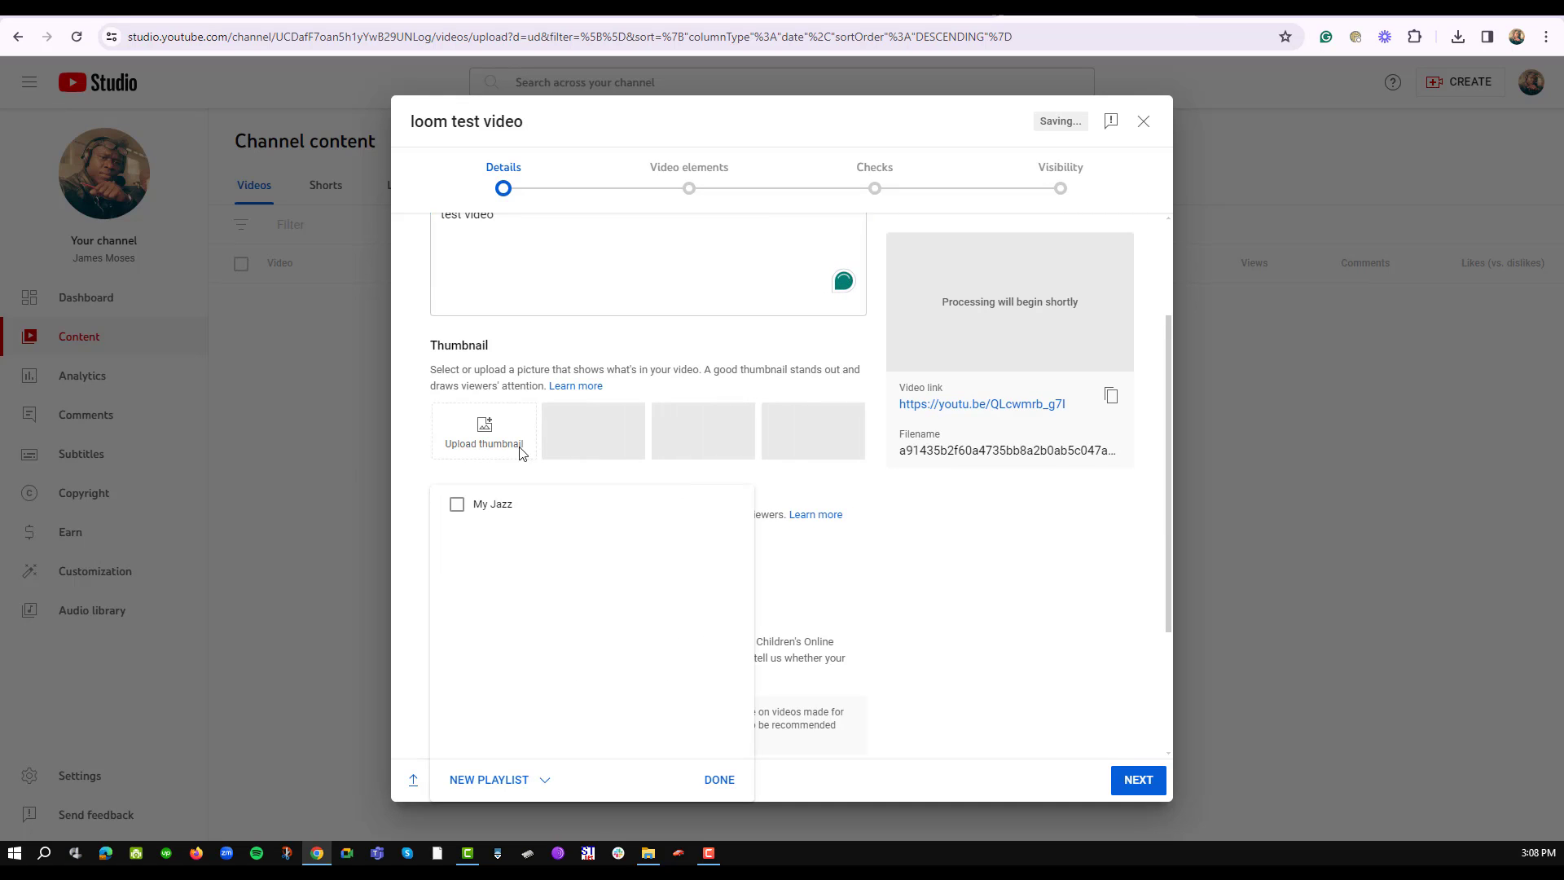
click(481, 430)
scroll(716, 614, down, 3)
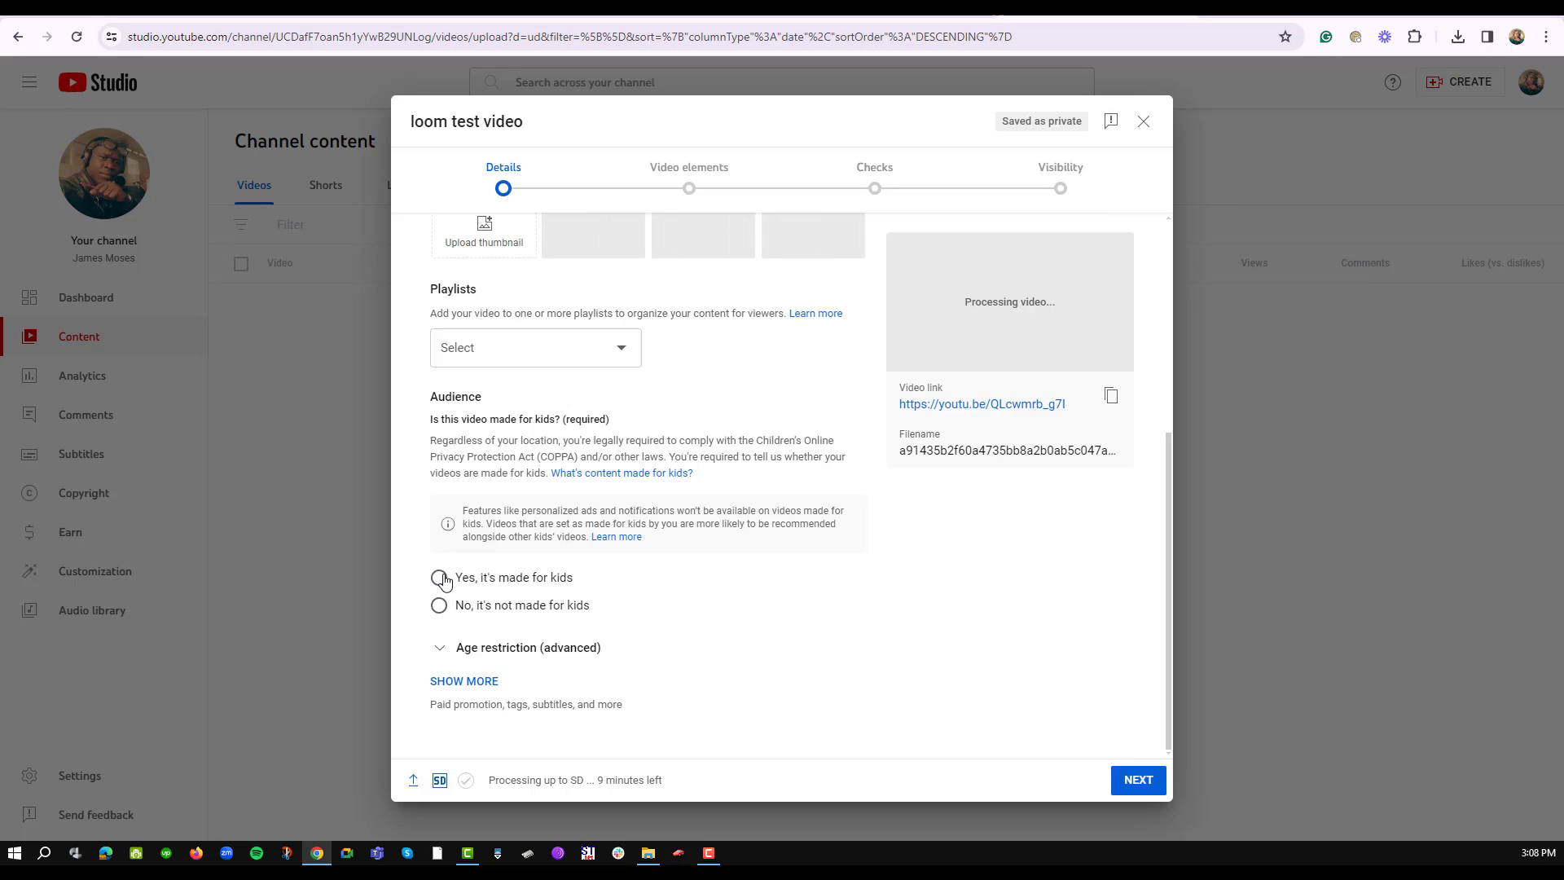
click(438, 606)
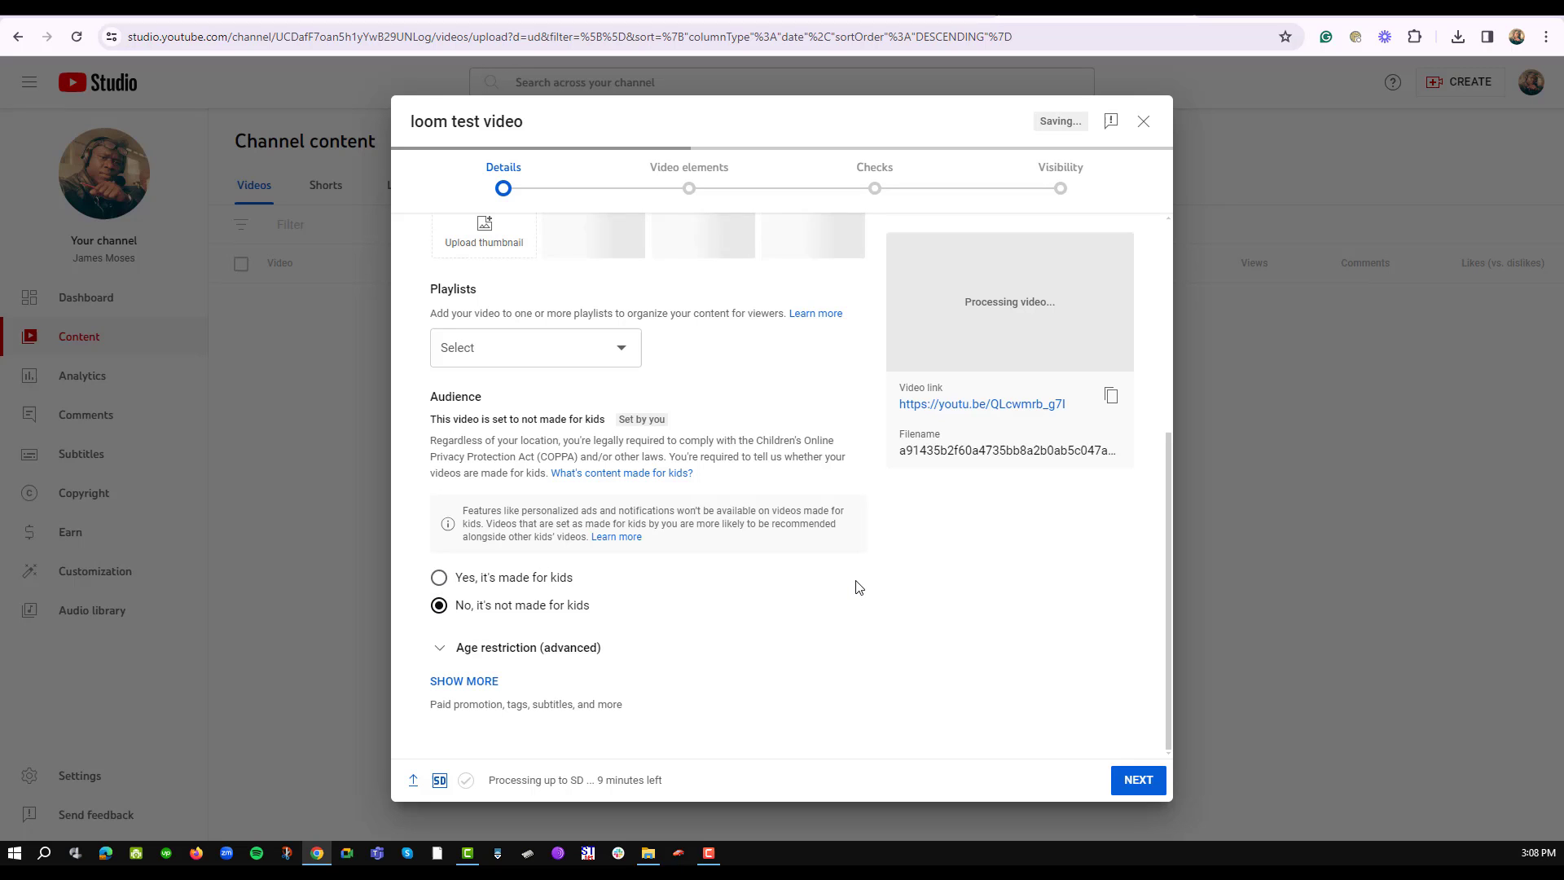
scroll(839, 597, up, 4)
scroll(840, 597, up, 1)
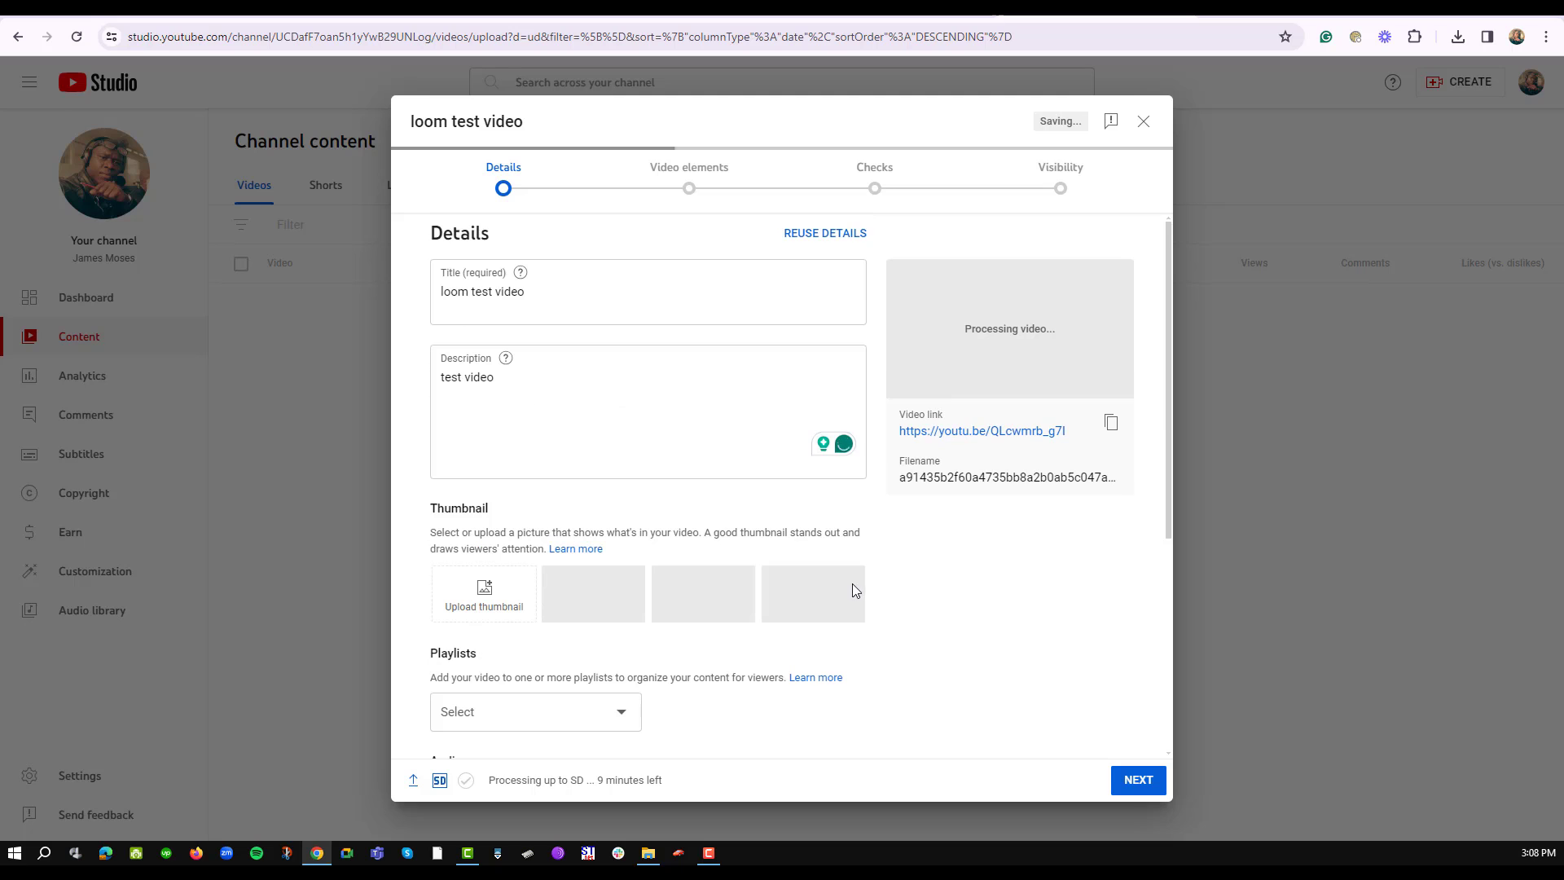
- Advance through the Video elements and Checks steps to the Visibility step
click(1138, 780)
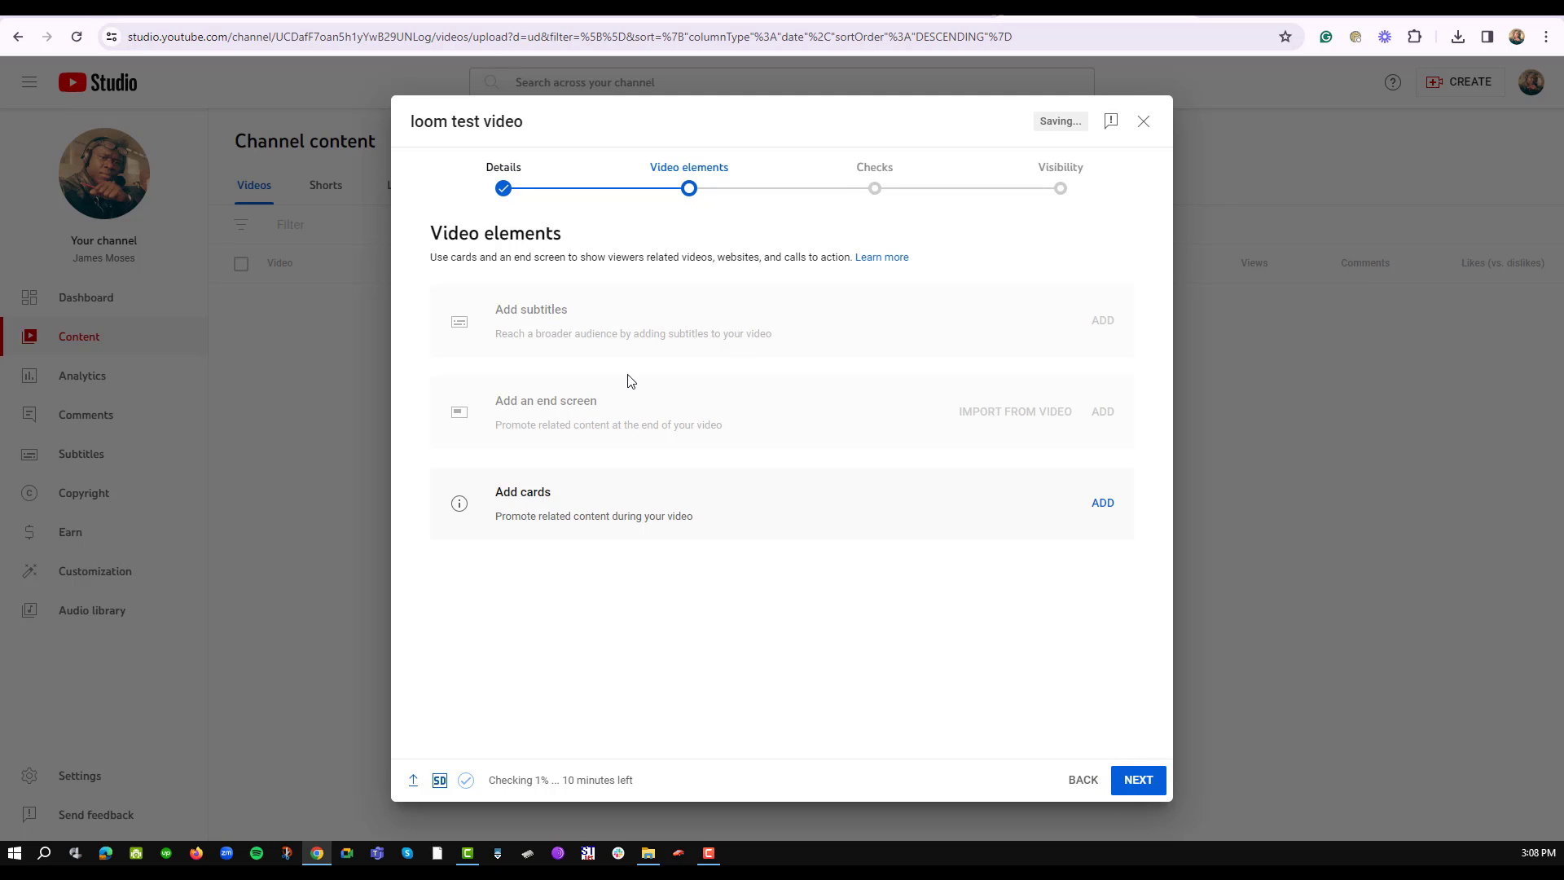
click(1141, 782)
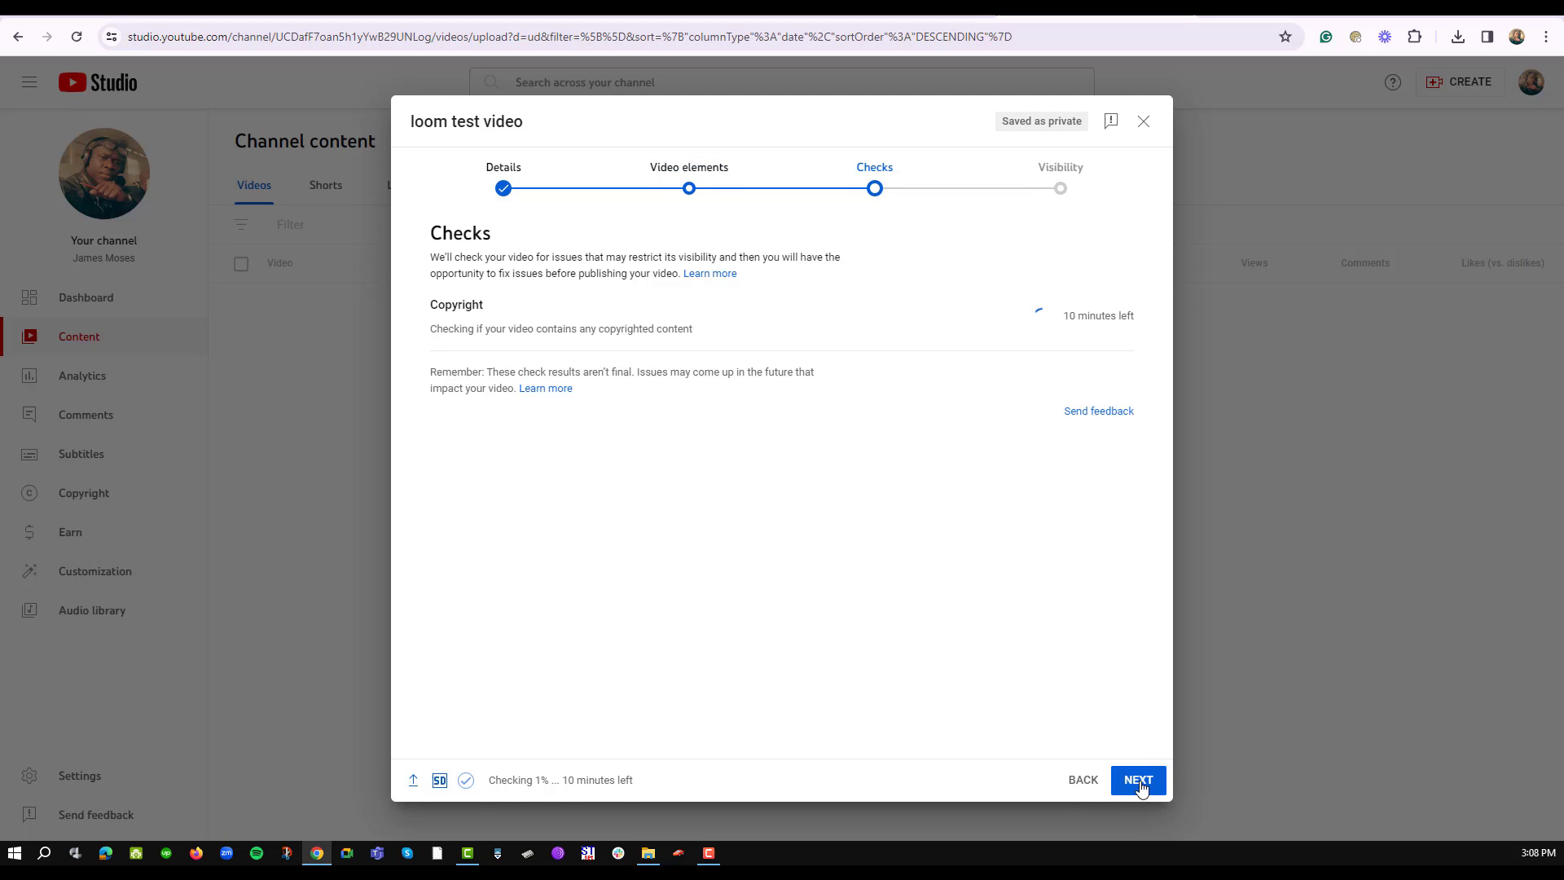
click(1139, 780)
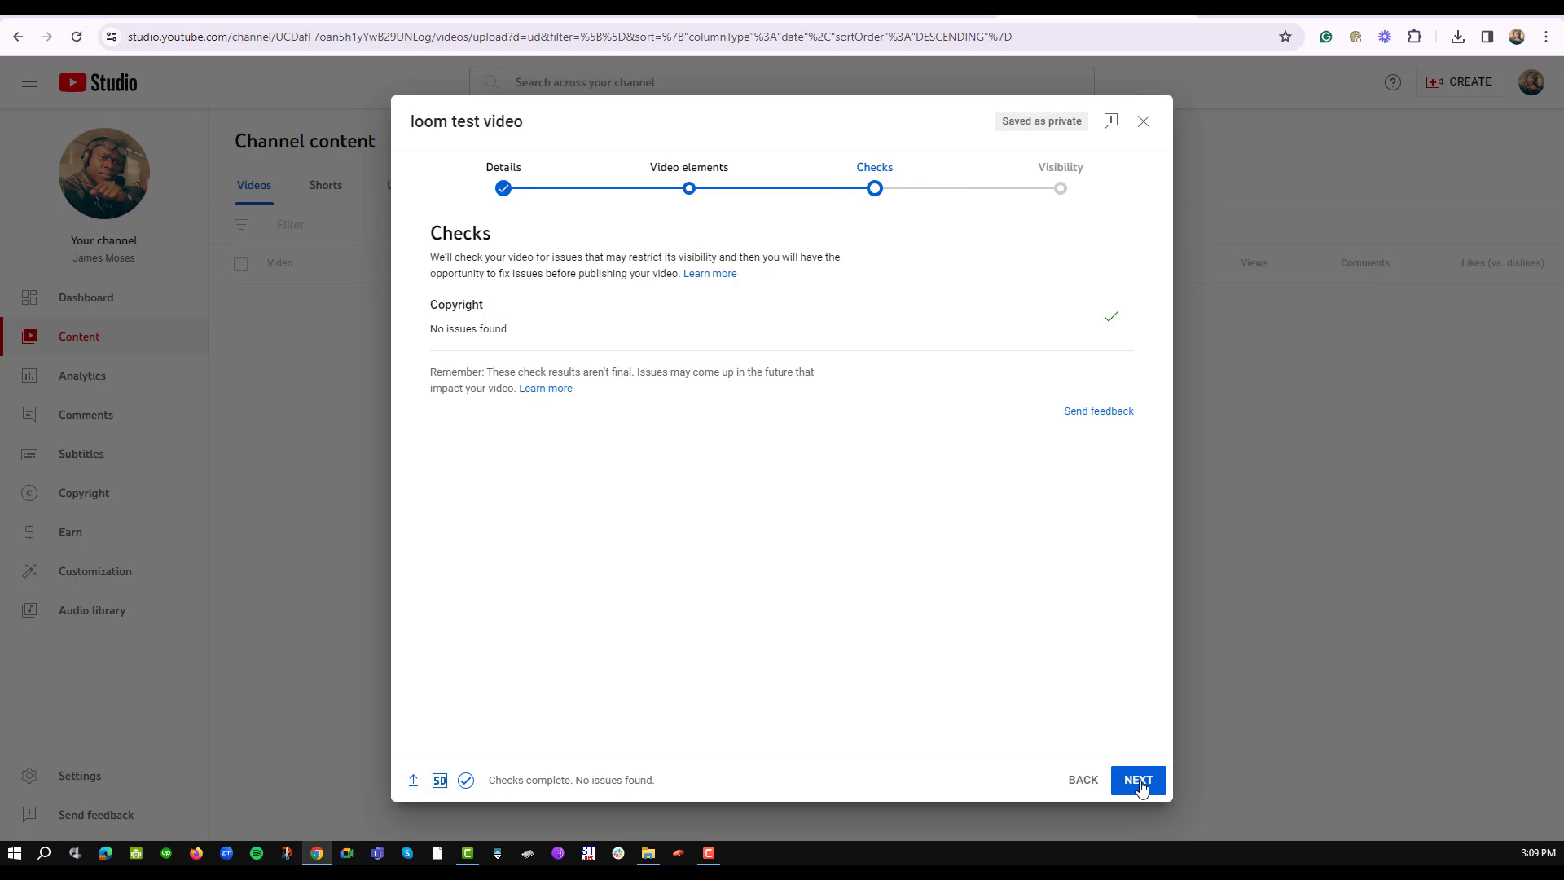
click(1139, 782)
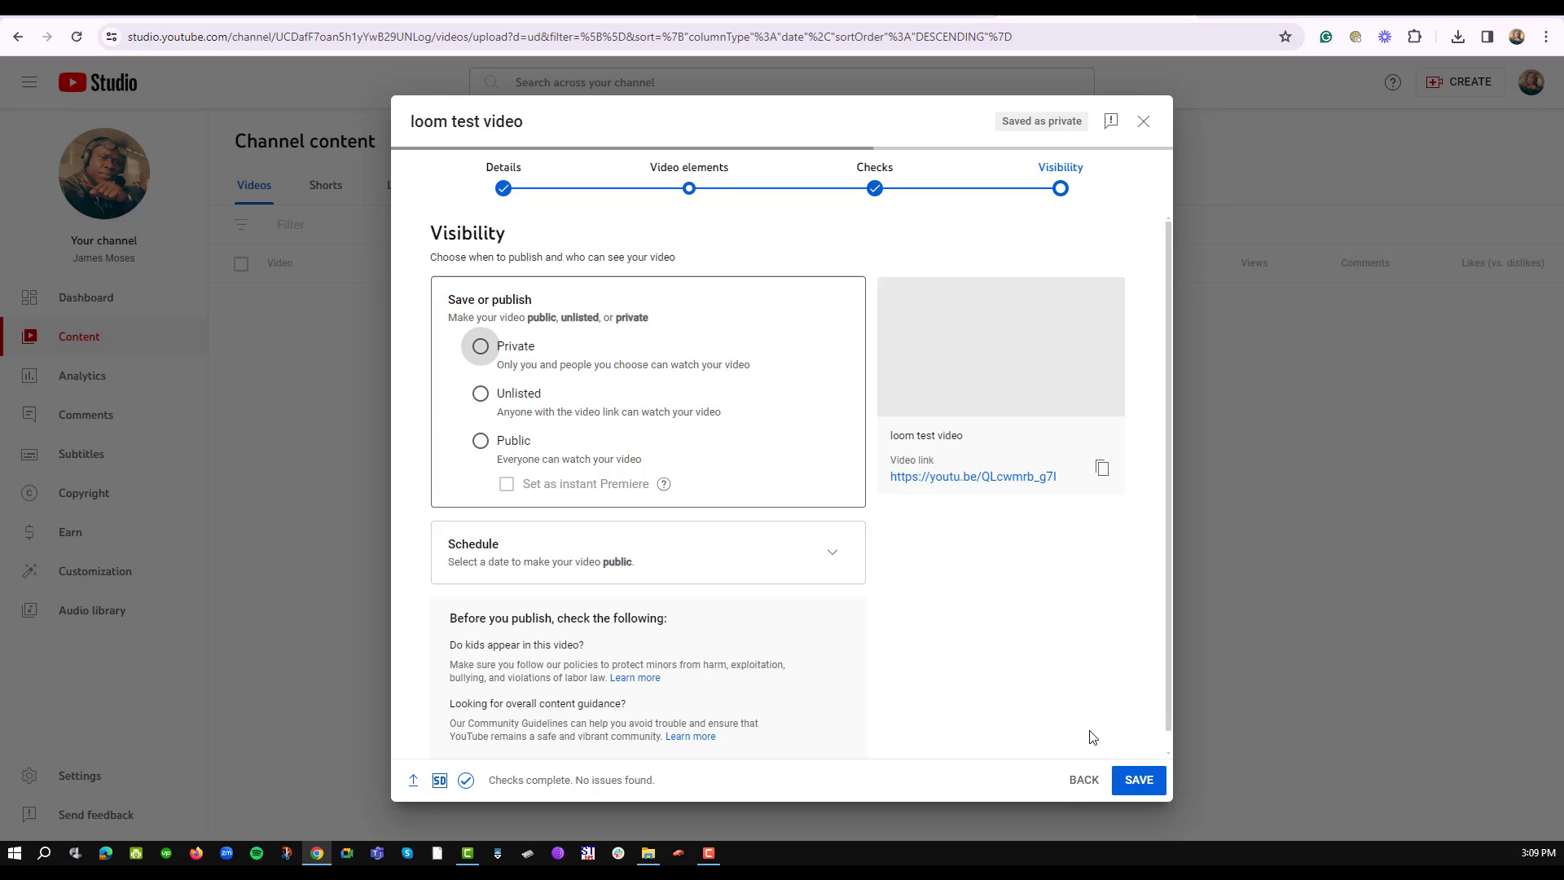
- Set the video's visibility to Private
click(503, 368)
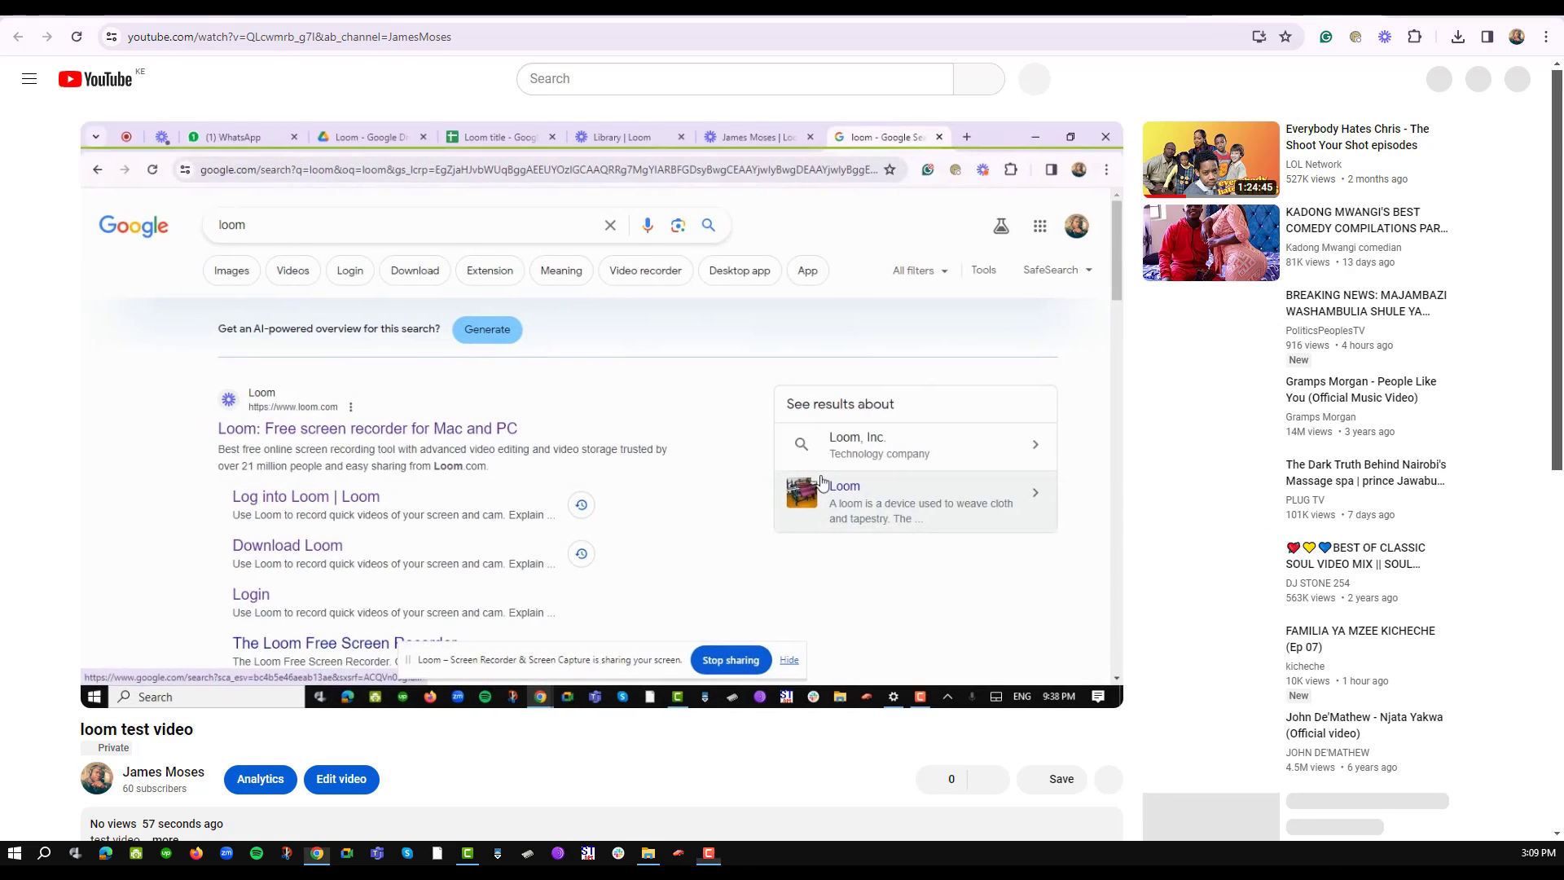
- Return to the Loom My Library tab
key(ctrl+Tab)
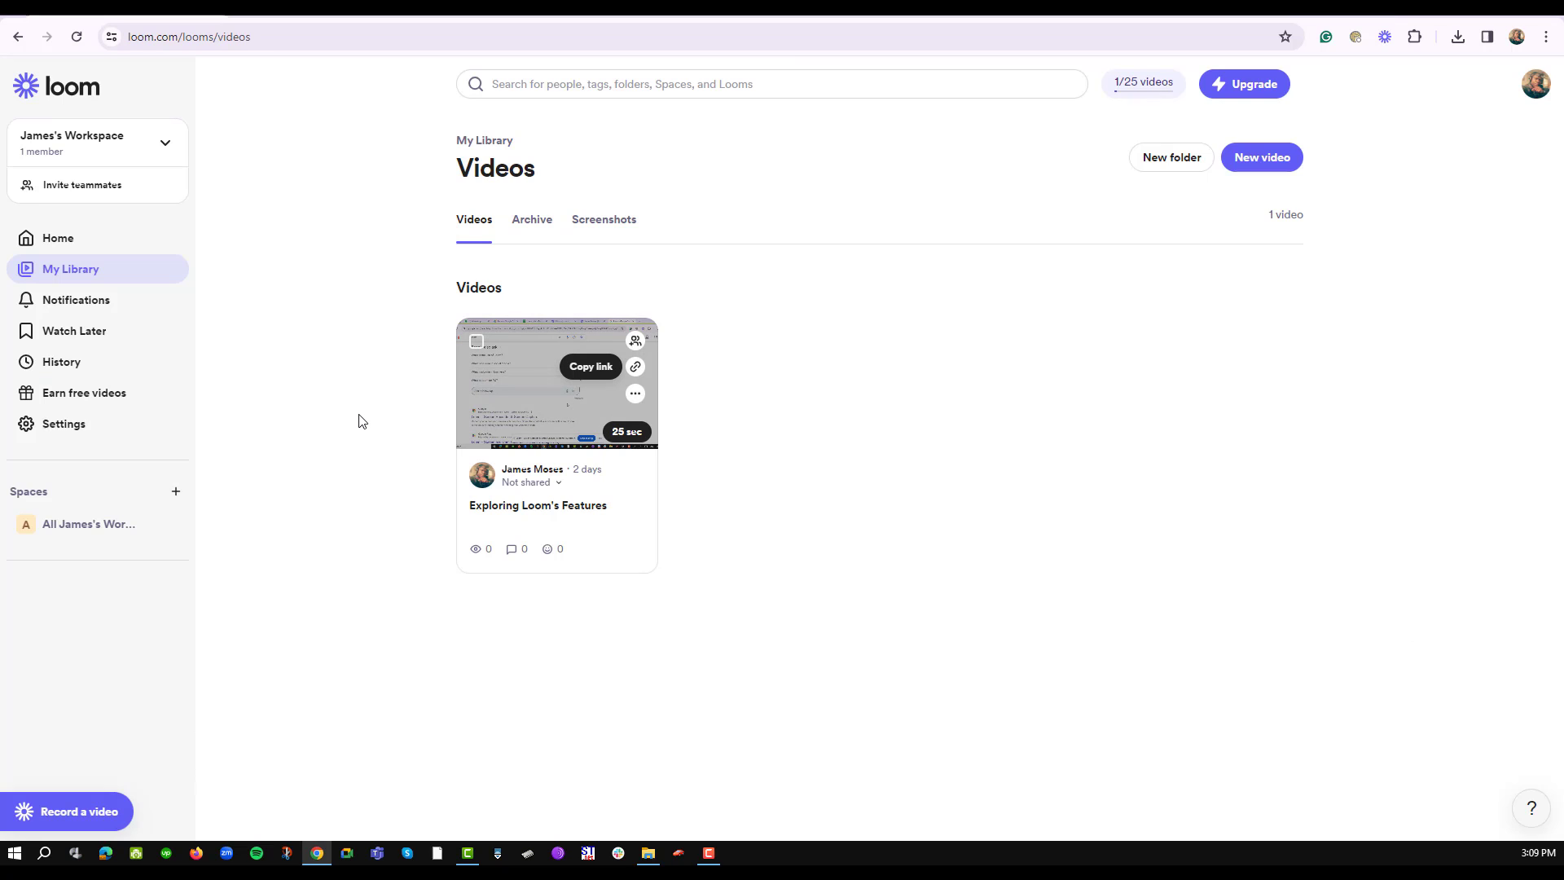